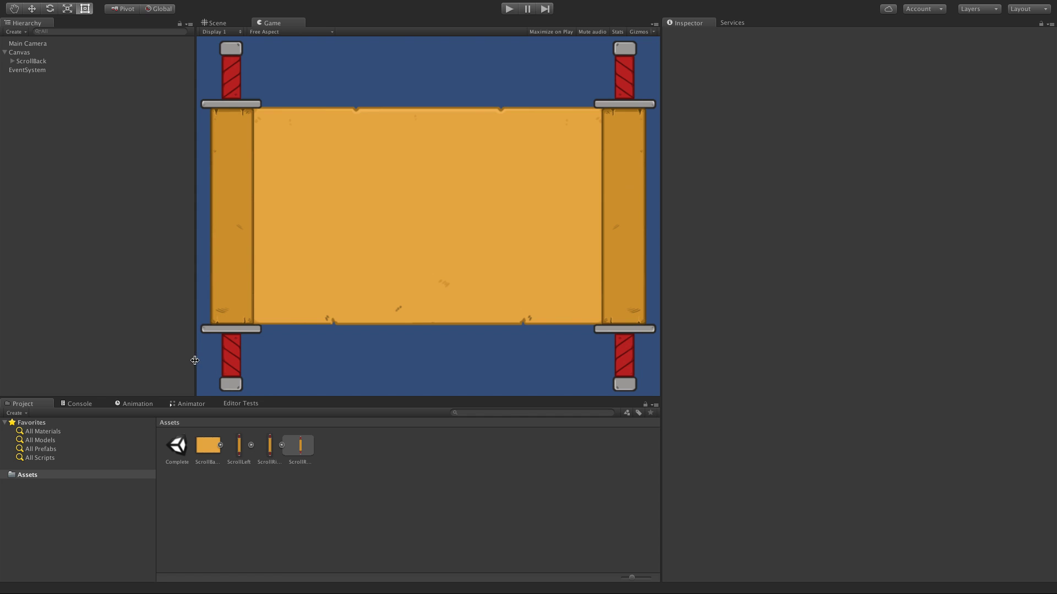
- Resize the Game view narrower and wider to examine how the scroll graphic adapts to the available width
{"action": "left_click_drag", "start_coordinate": [195, 361], "coordinate": [165, 365]}
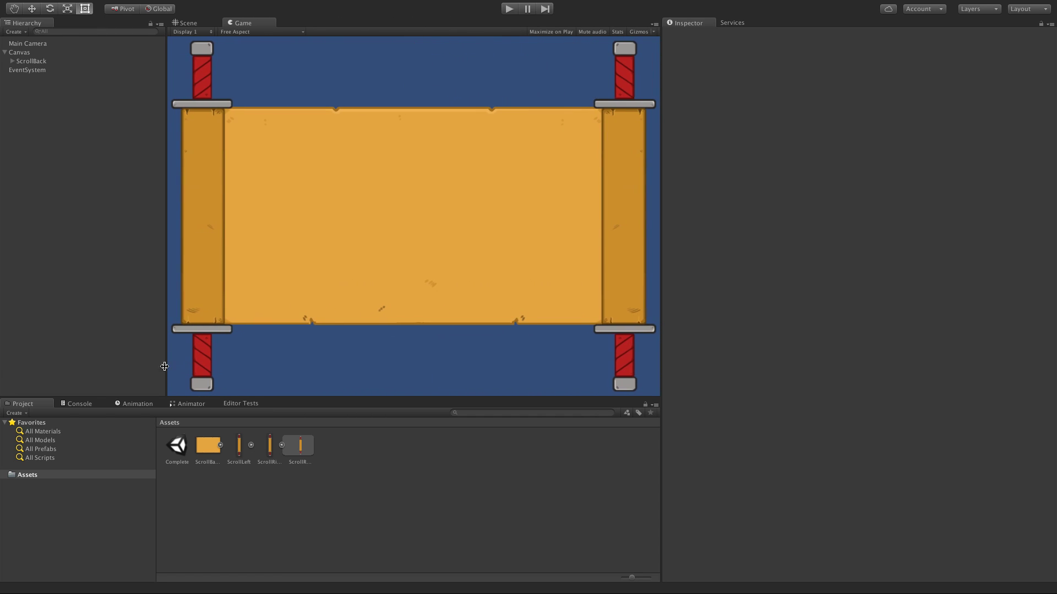
{"action": "mouse_move", "coordinate": [342, 398]}
{"action": "left_mouse_down"}
{"action": "mouse_move", "coordinate": [362, 202]}
{"action": "mouse_move", "coordinate": [352, 399]}
{"action": "left_mouse_up"}
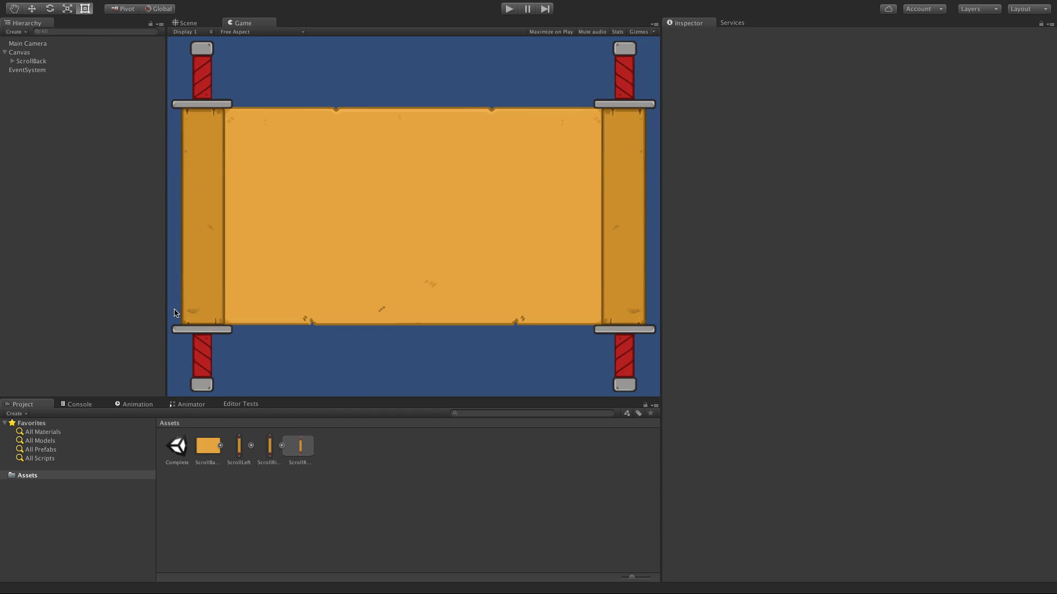
{"action": "left_click_drag", "start_coordinate": [164, 316], "coordinate": [333, 313]}
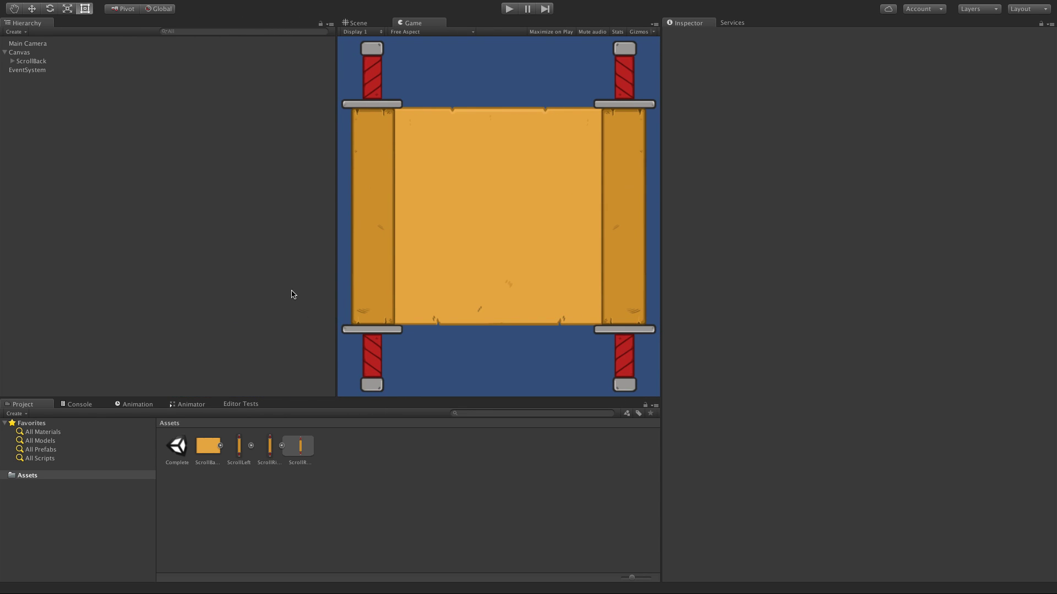
- Add a UI Button under the Canvas and set its width and height to 200
{"action": "right_click", "coordinate": [13, 54]}
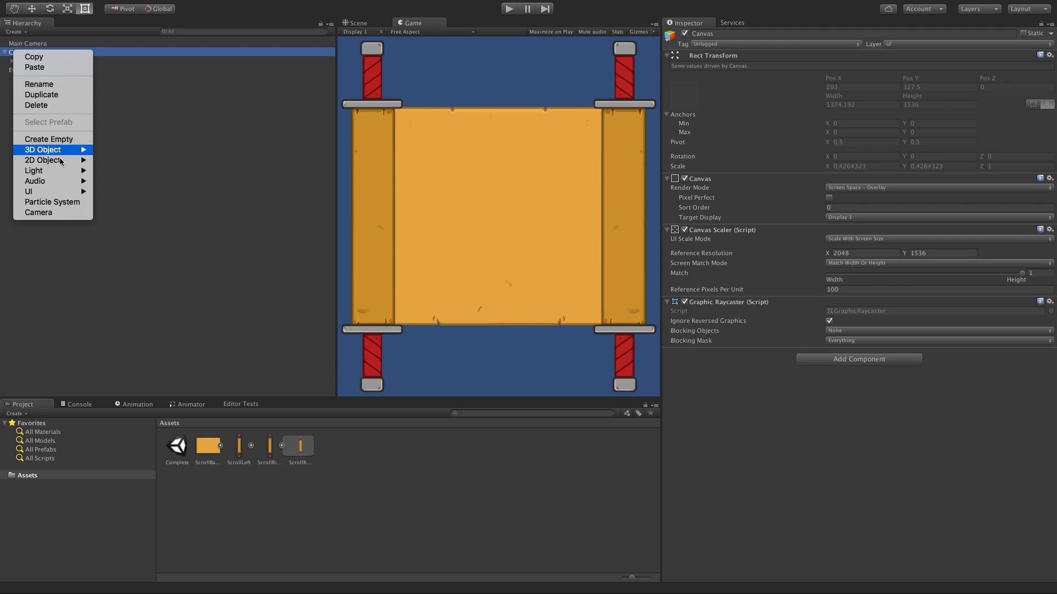
{"action": "mouse_move", "coordinate": [69, 192]}
{"action": "left_click", "coordinate": [122, 224]}
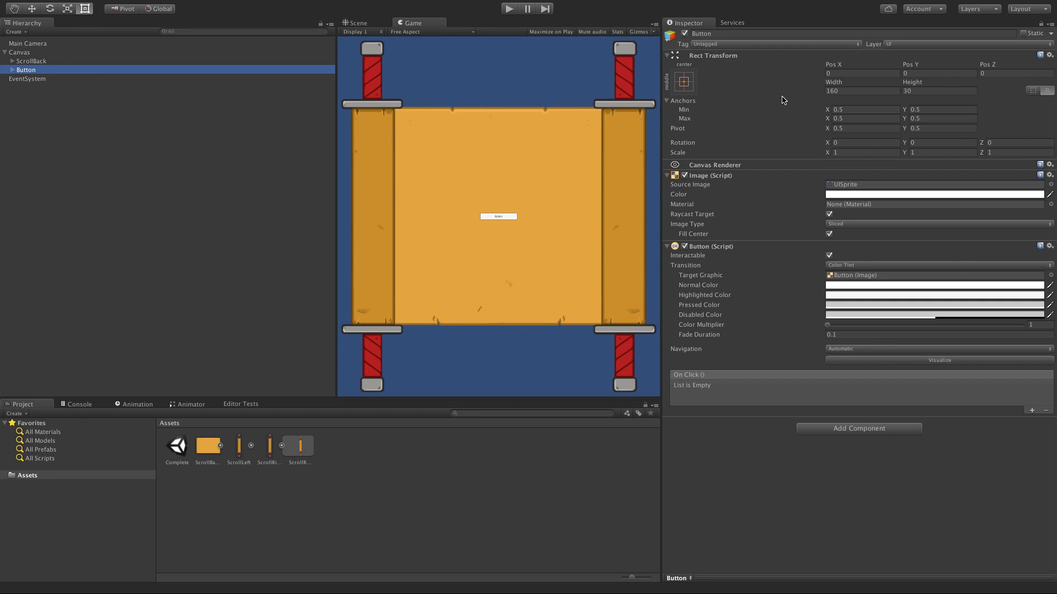
{"action": "left_click", "coordinate": [849, 91]}
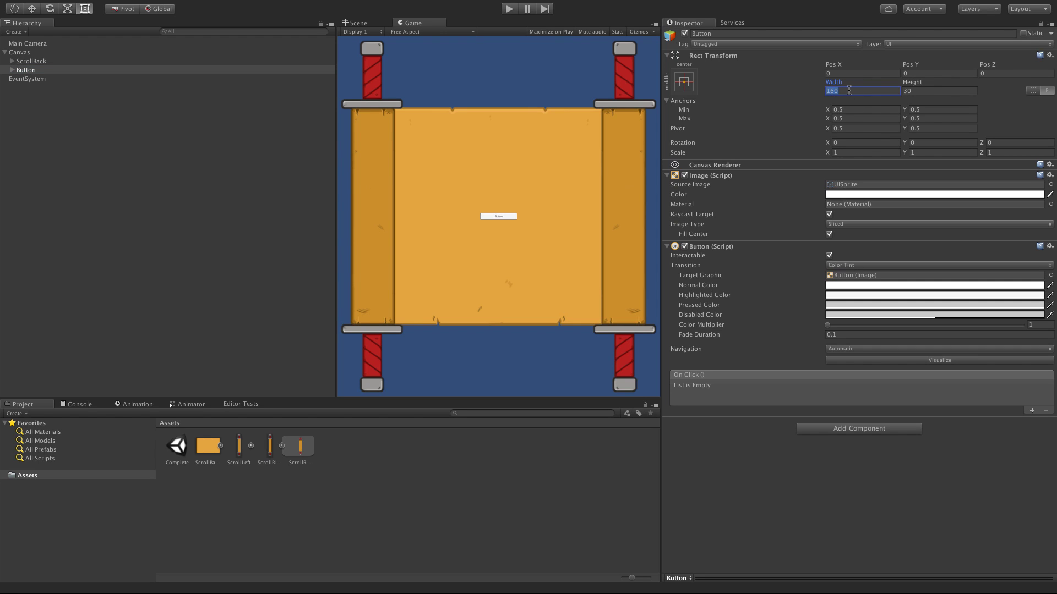
{"action": "type", "text": "200"}
{"action": "key", "text": "Tab"}
{"action": "type", "text": "200"}
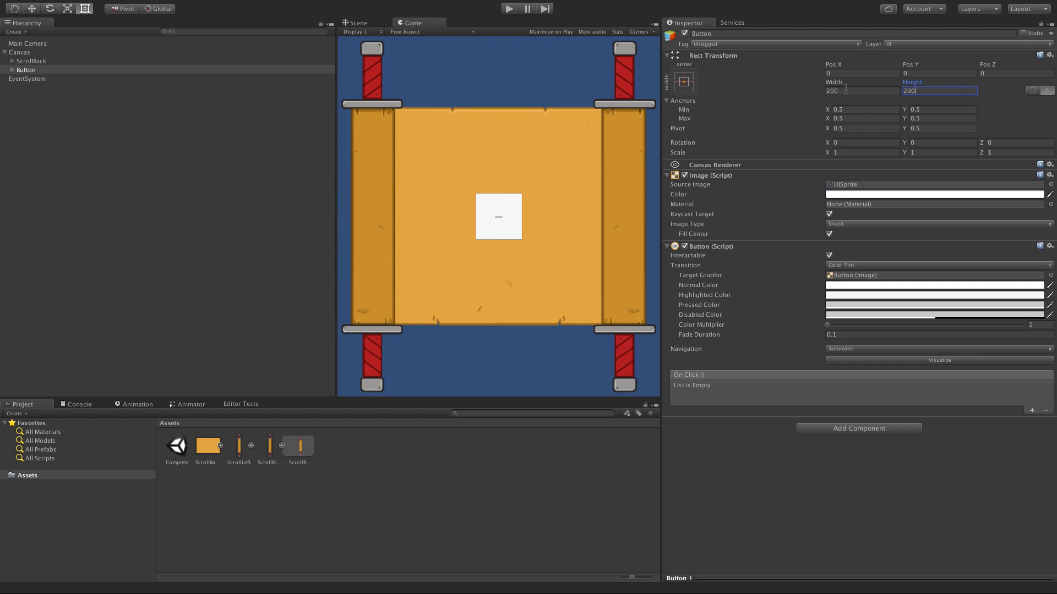
- Anchor the button to middle left with Pos X 250, and check its placement in a wider Game view
{"action": "left_click", "coordinate": [684, 81]}
{"action": "left_click", "coordinate": [727, 188]}
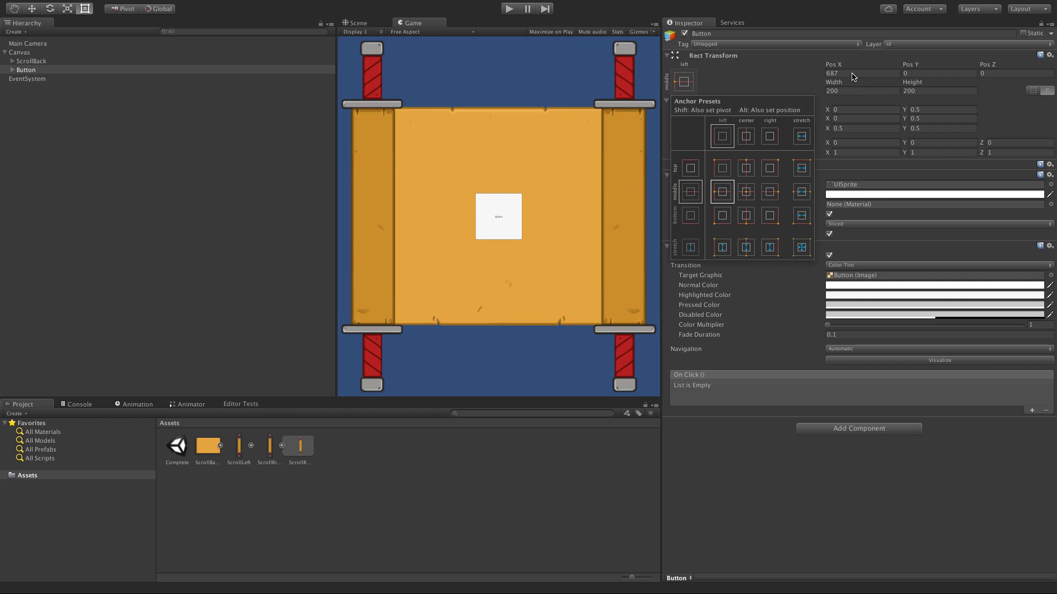
{"action": "left_click", "coordinate": [853, 72]}
{"action": "type", "text": "250"}
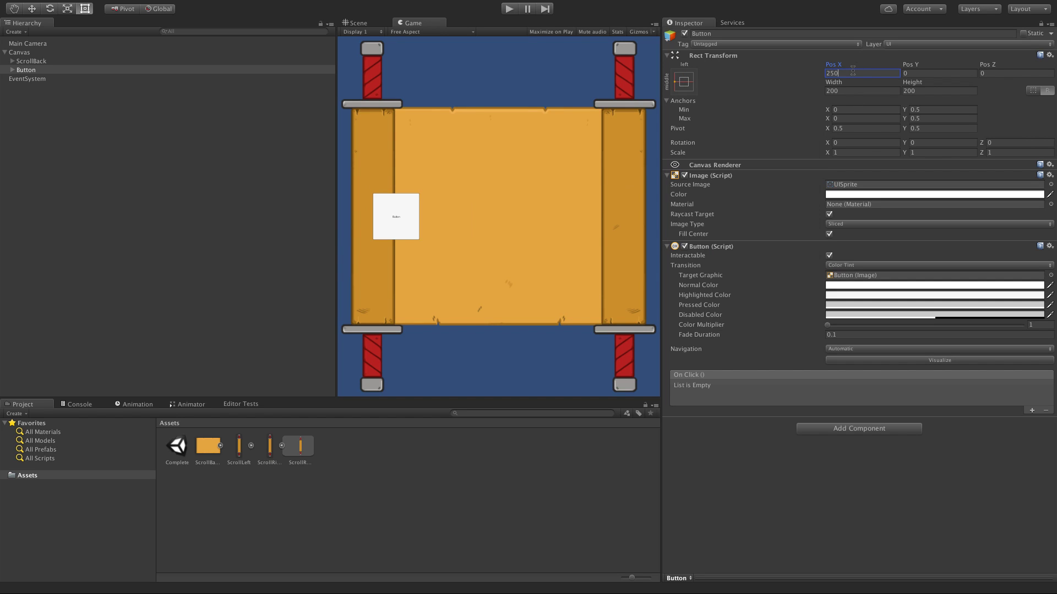
{"action": "left_click_drag", "start_coordinate": [336, 250], "coordinate": [255, 259]}
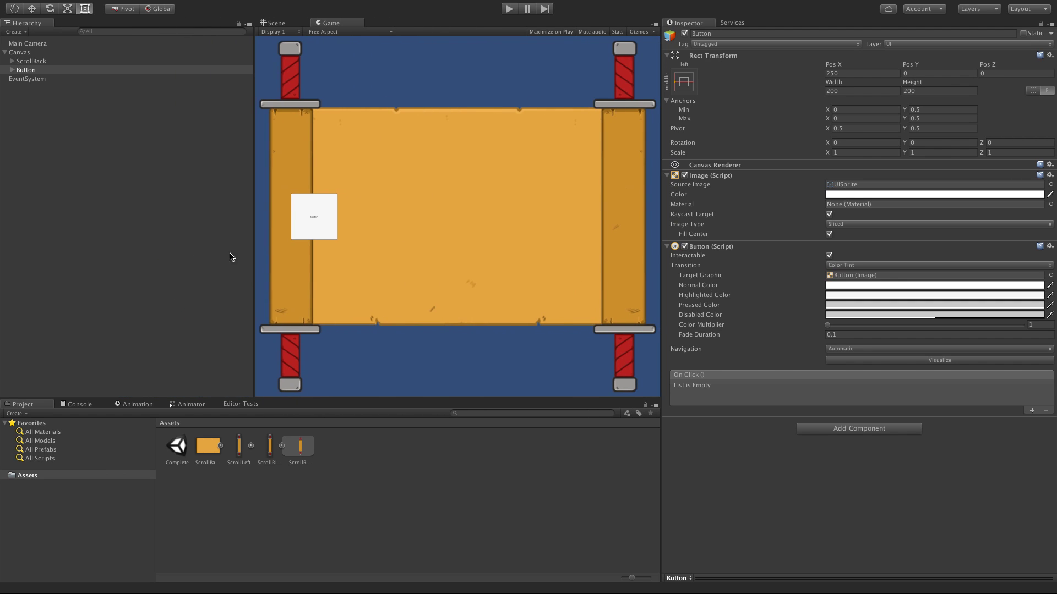
- Delete the test button from the Canvas
{"action": "left_click", "coordinate": [33, 73]}
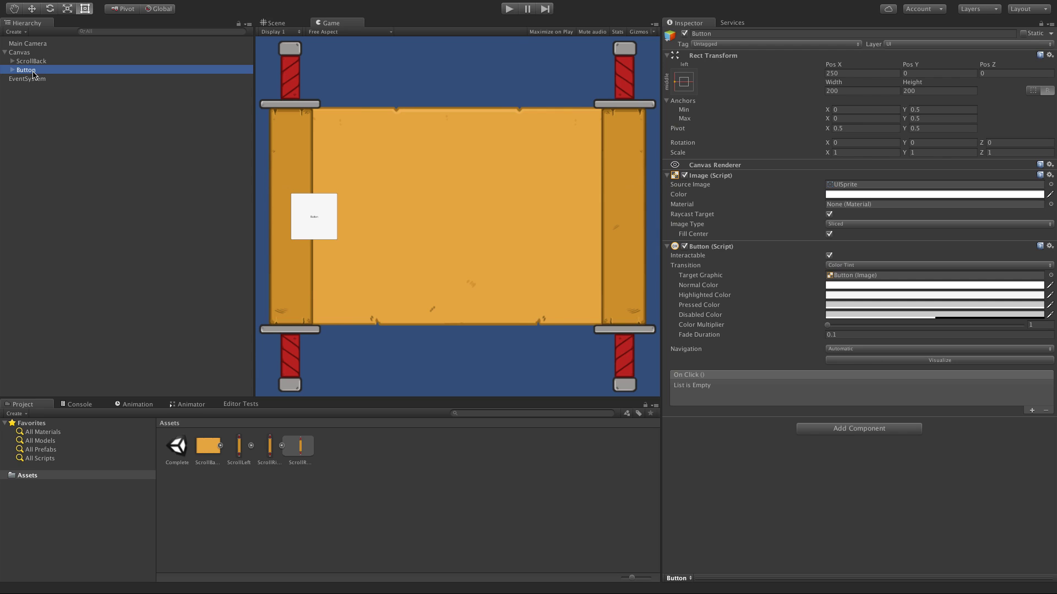
{"action": "right_click", "coordinate": [31, 73]}
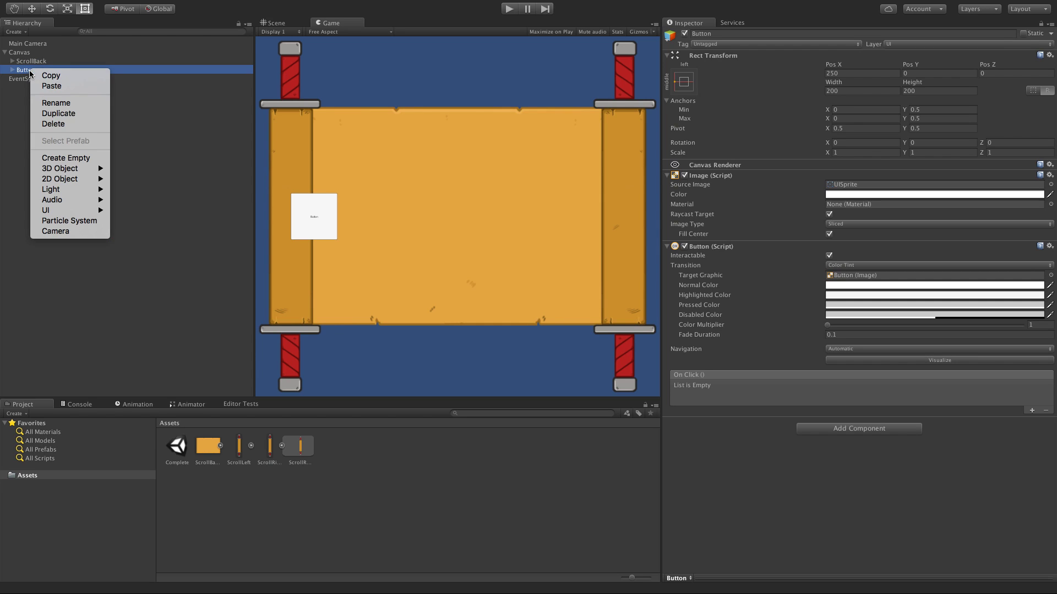
{"action": "left_click", "coordinate": [53, 126]}
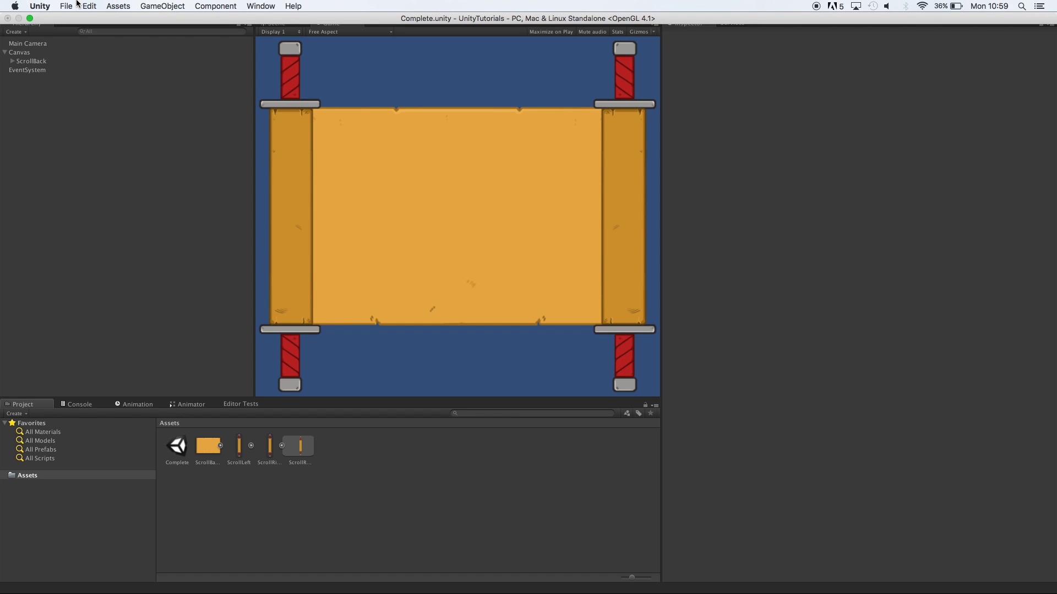
- Create a new scene without saving the changes to the Complete scene
{"action": "left_click", "coordinate": [66, 6]}
{"action": "left_click", "coordinate": [70, 21]}
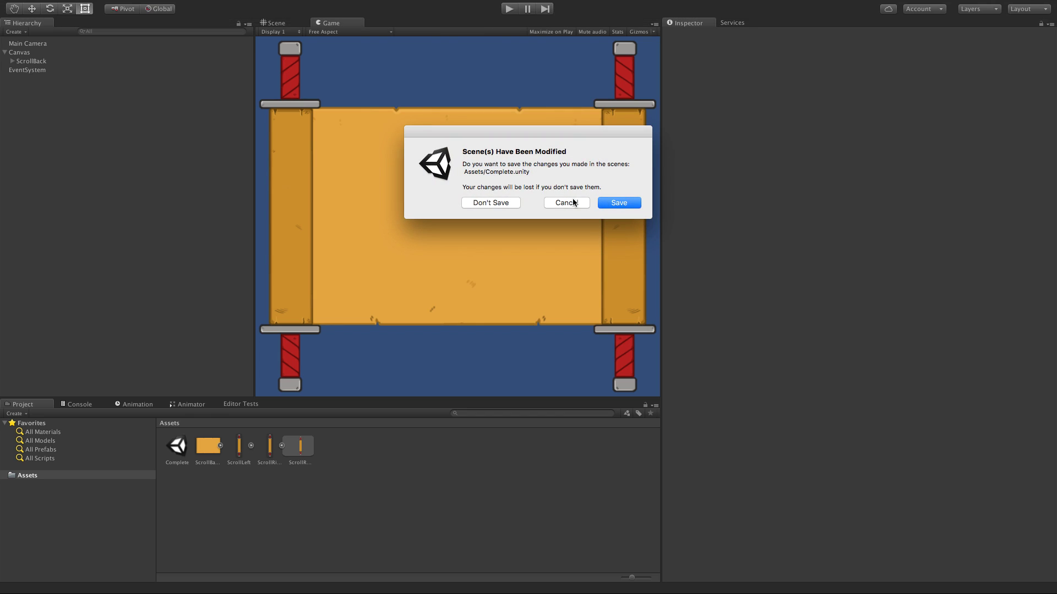
{"action": "left_click", "coordinate": [484, 205]}
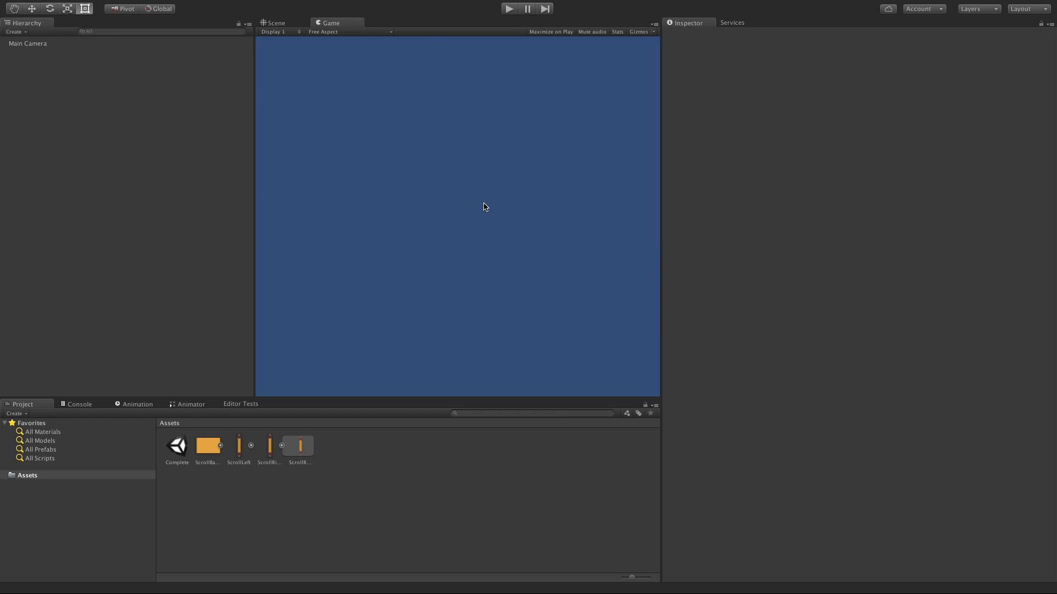
- Add a UI Image to the empty scene
{"action": "right_click", "coordinate": [150, 241]}
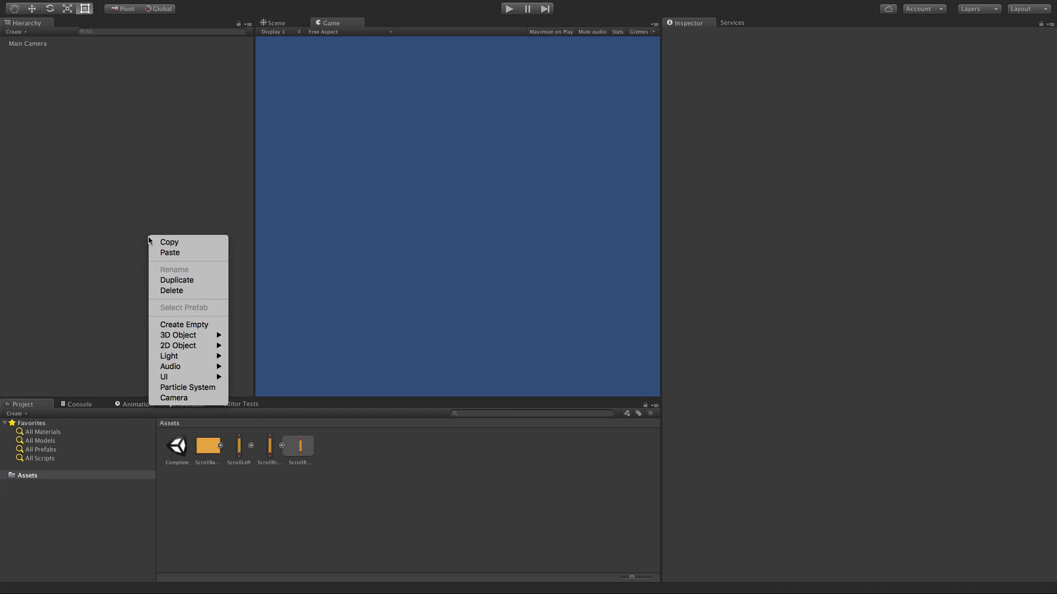
{"action": "mouse_move", "coordinate": [185, 380]}
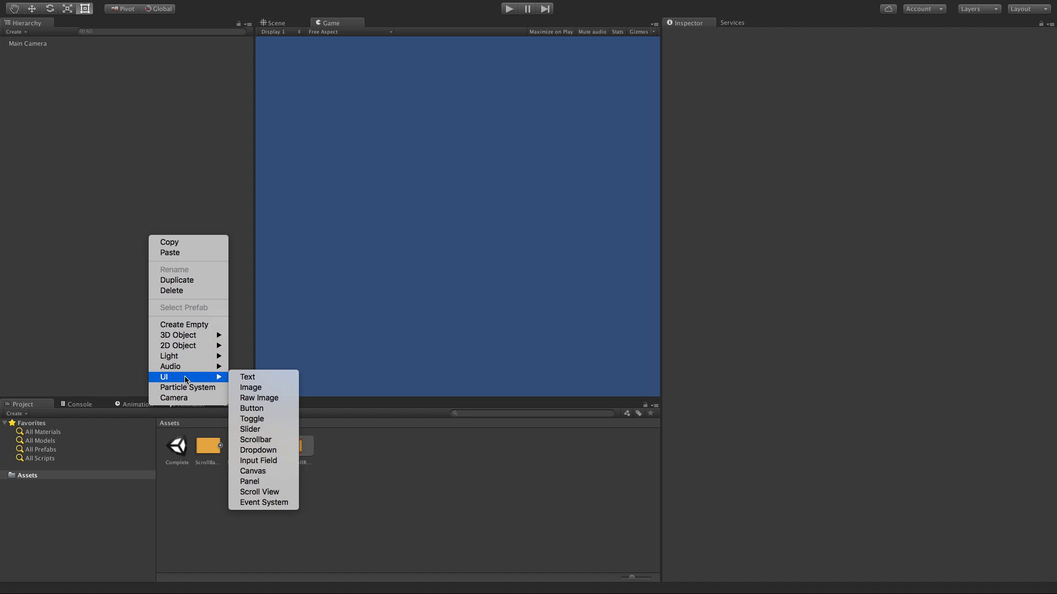
{"action": "left_click", "coordinate": [255, 388]}
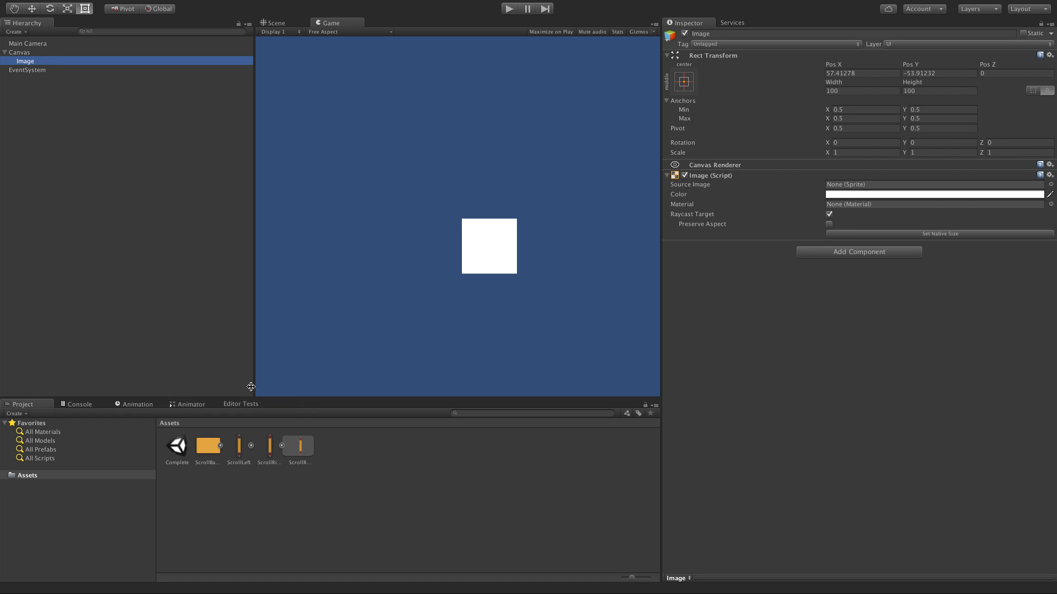
- Select the Canvas and resize the Game view in both directions to examine how the image behaves with Constant Pixel Size scaling
{"action": "left_click", "coordinate": [45, 53]}
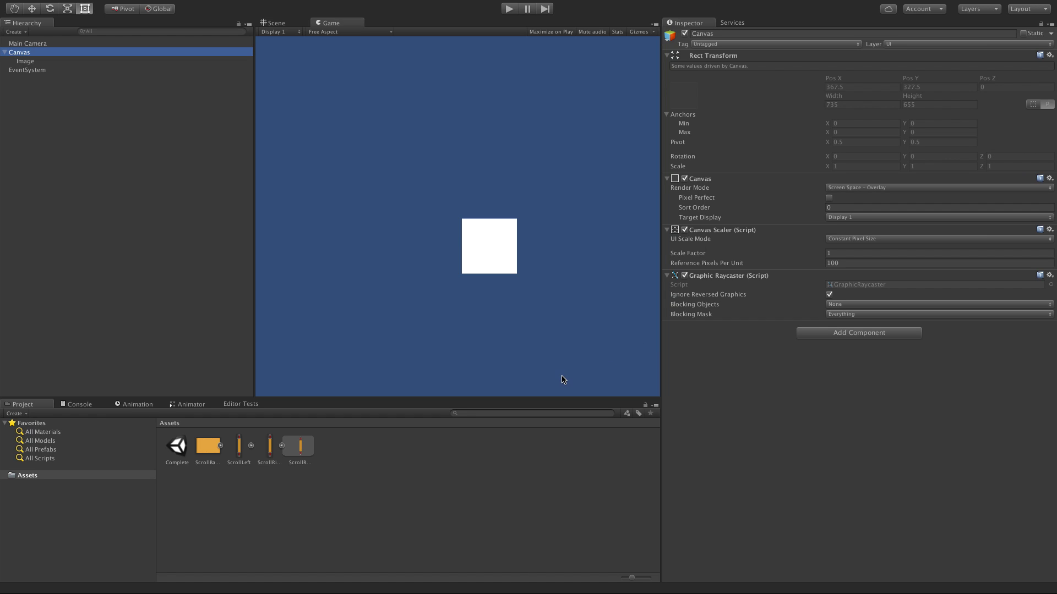
{"action": "left_click_drag", "start_coordinate": [540, 399], "coordinate": [528, 273]}
{"action": "left_click_drag", "start_coordinate": [255, 185], "coordinate": [176, 212]}
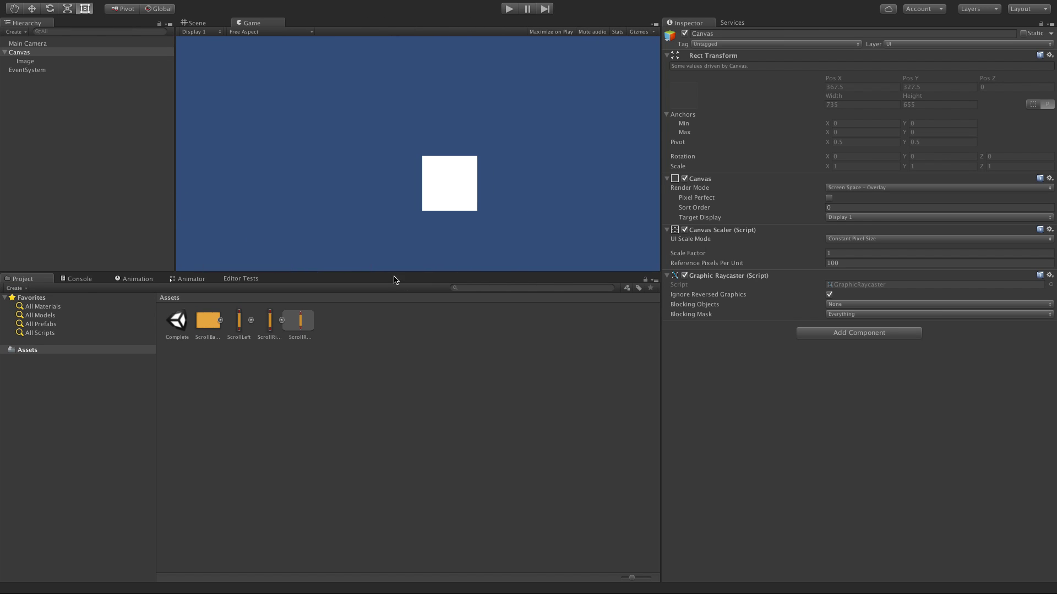
{"action": "left_click_drag", "start_coordinate": [417, 273], "coordinate": [384, 407]}
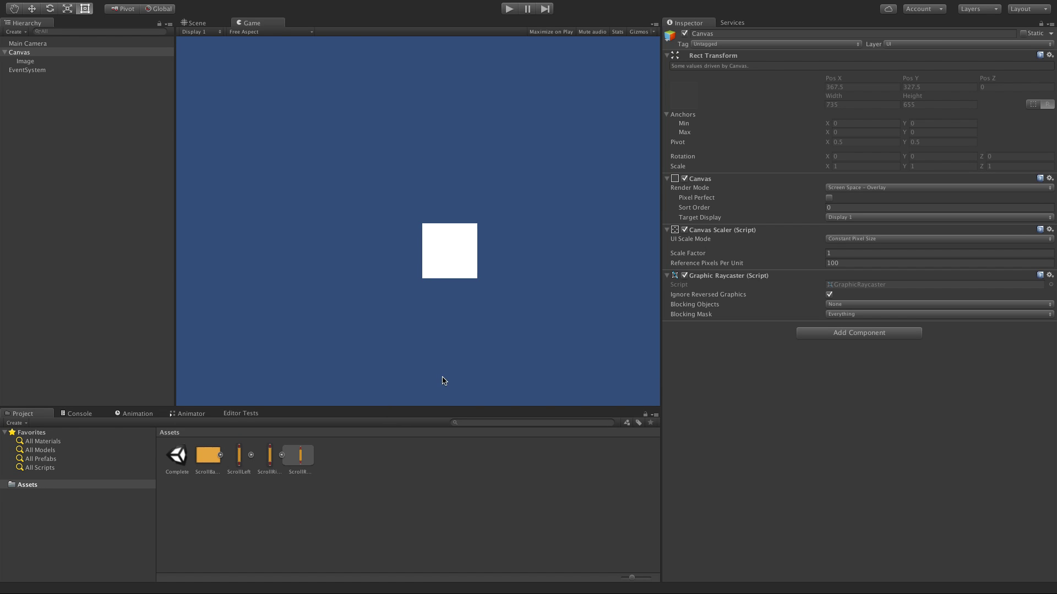
- Set the Canvas Scaler's UI Scale Mode to Scale With Screen Size and check the image at different Game view widths
{"action": "left_click", "coordinate": [837, 240]}
{"action": "left_click", "coordinate": [839, 250]}
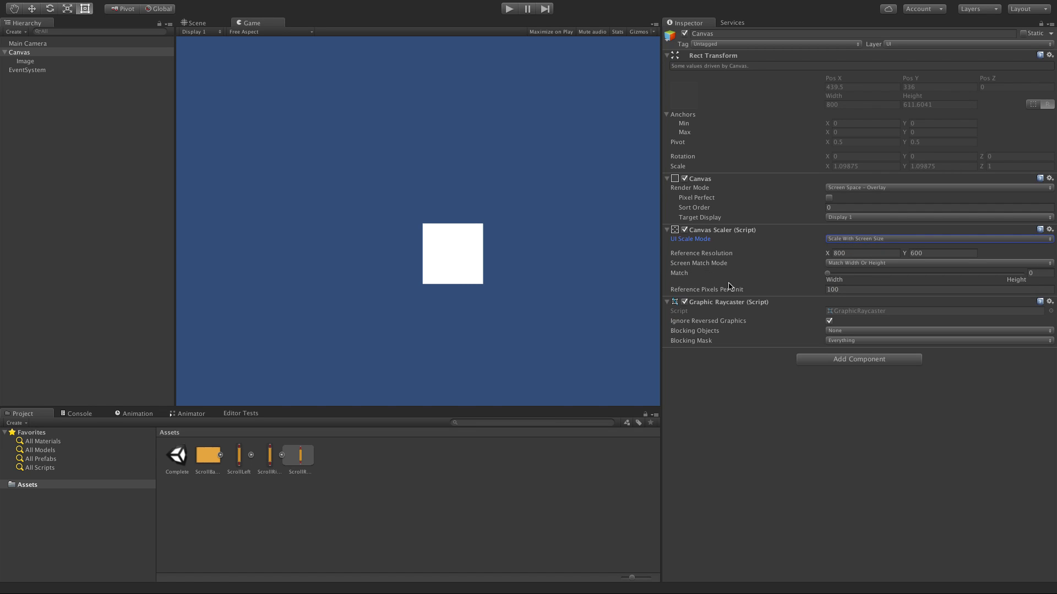
{"action": "left_click_drag", "start_coordinate": [661, 290], "coordinate": [428, 307]}
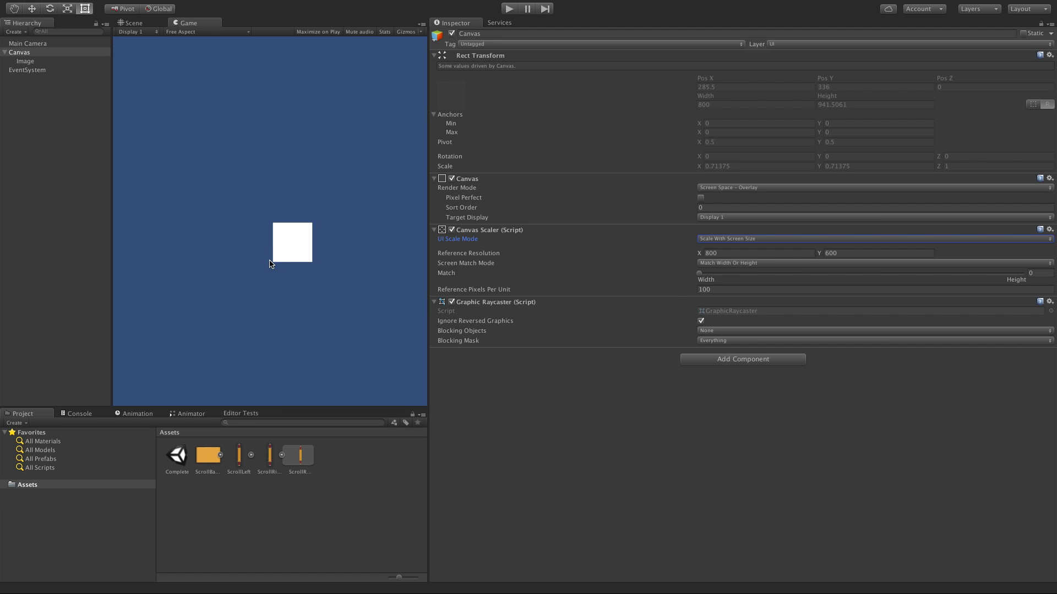
{"action": "left_click_drag", "start_coordinate": [429, 277], "coordinate": [610, 283]}
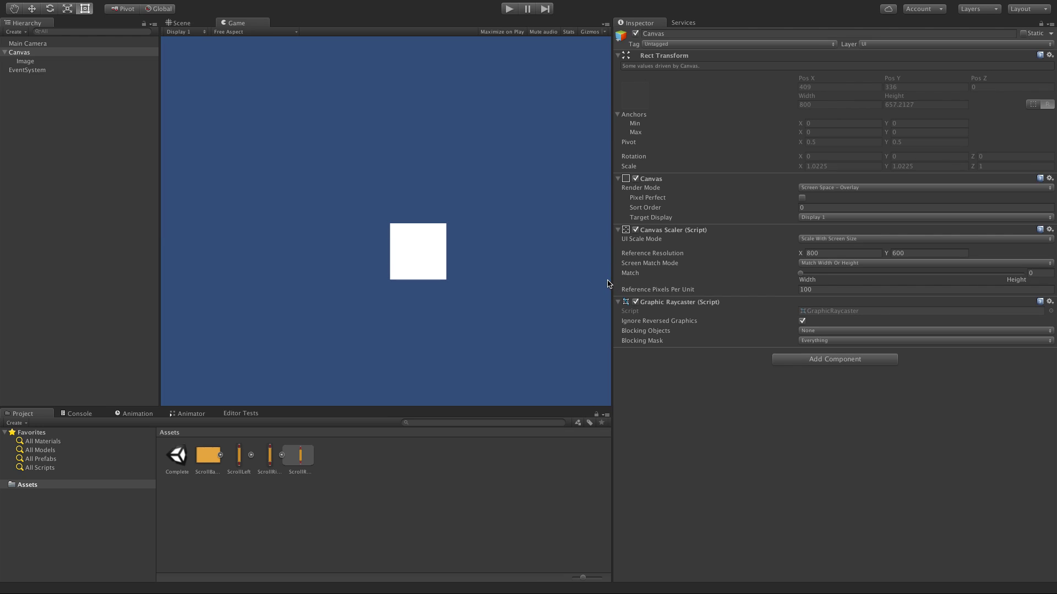
- Set the Canvas Scaler's Reference Resolution to X 2048 and Y 1536
{"action": "mouse_move", "coordinate": [627, 254]}
{"action": "mouse_move", "coordinate": [669, 279]}
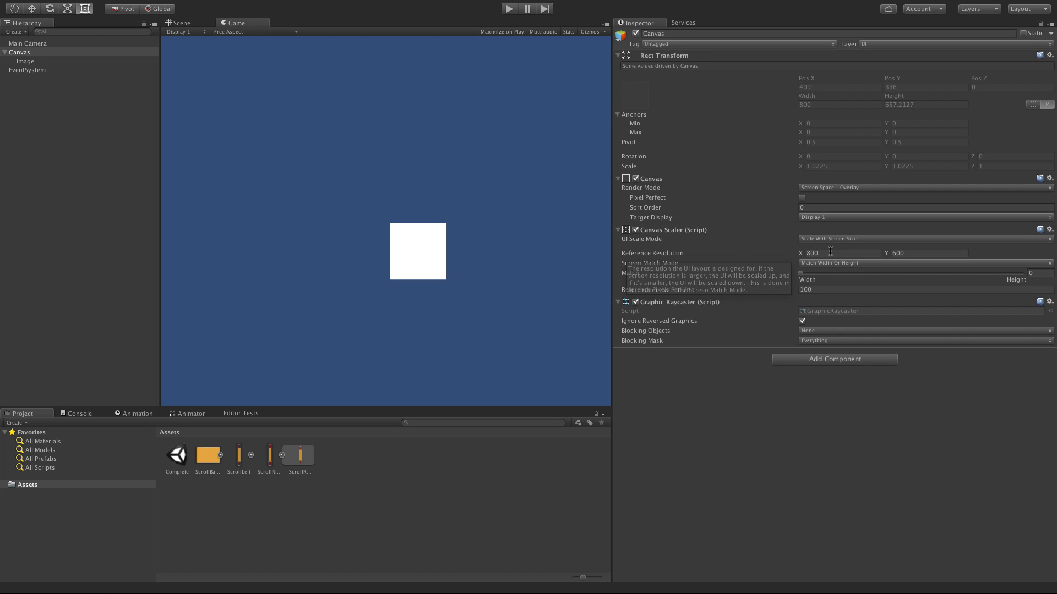
{"action": "left_click", "coordinate": [855, 251]}
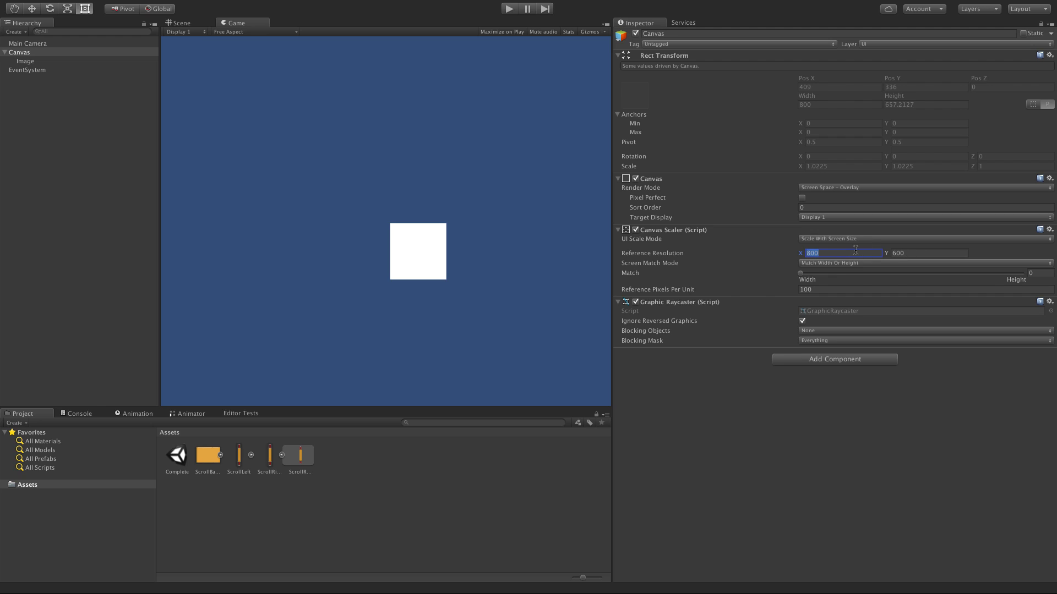
{"action": "type", "text": "2048"}
{"action": "key", "text": "Tab"}
{"action": "type", "text": "1"}
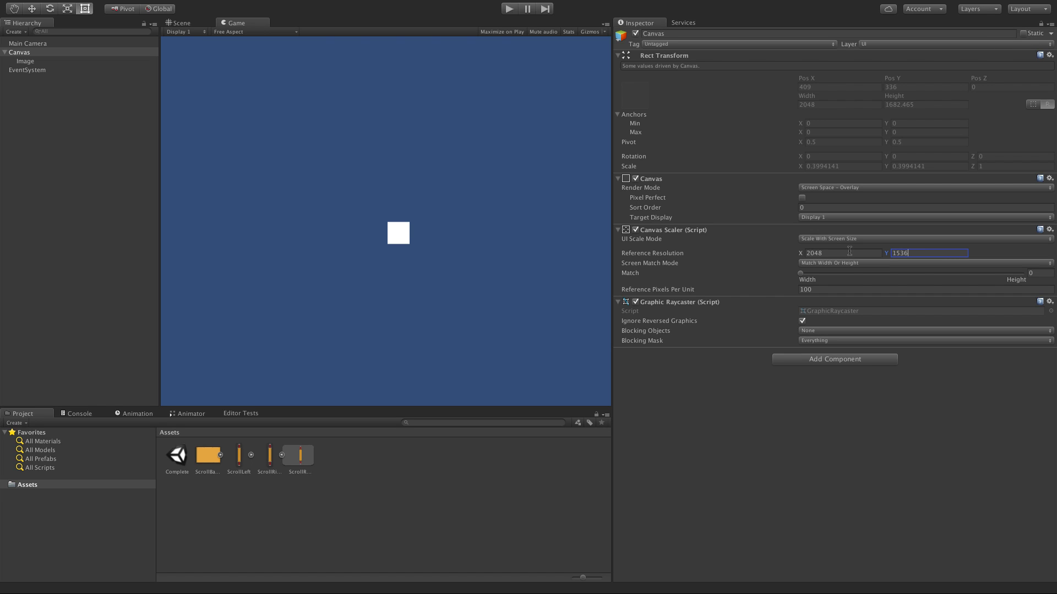
{"action": "key", "text": "Tab"}
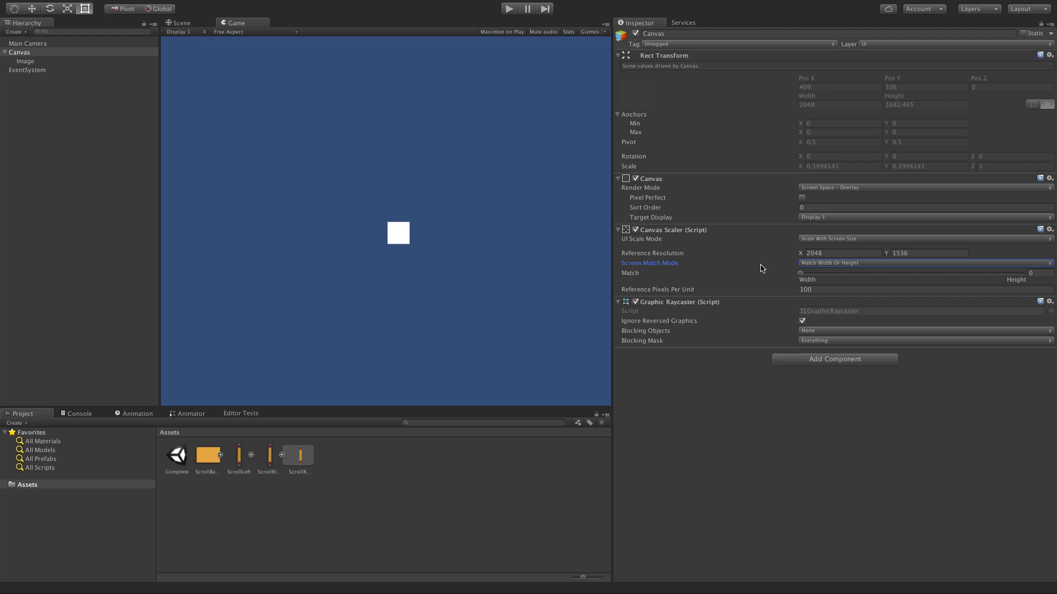
{"action": "key", "text": "Tab"}
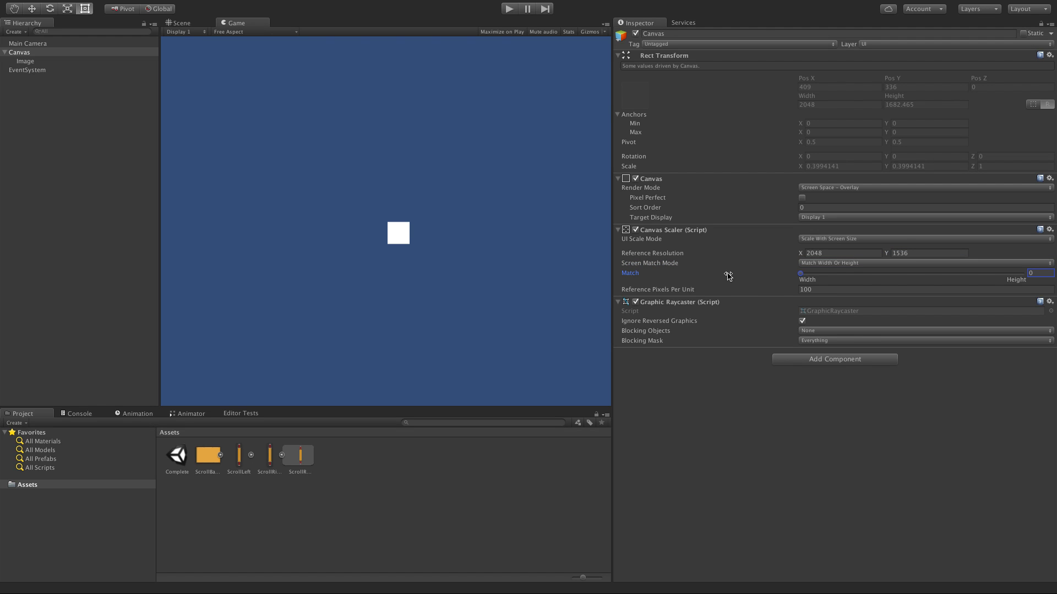
- Resize the Game view's width and height to examine how the image scales when the Canvas Scaler matches width
{"action": "left_click", "coordinate": [613, 289]}
{"action": "left_click_drag", "start_coordinate": [612, 259], "coordinate": [374, 261]}
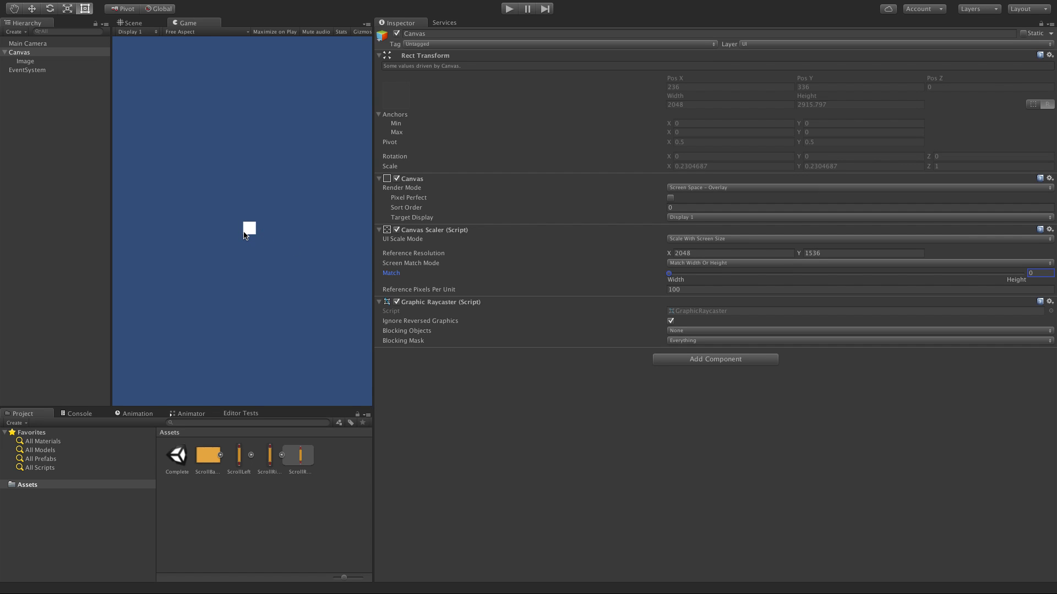
{"action": "left_click_drag", "start_coordinate": [374, 258], "coordinate": [612, 263]}
{"action": "mouse_move", "coordinate": [435, 407]}
{"action": "left_mouse_down"}
{"action": "mouse_move", "coordinate": [431, 243]}
{"action": "mouse_move", "coordinate": [420, 405]}
{"action": "left_mouse_up"}
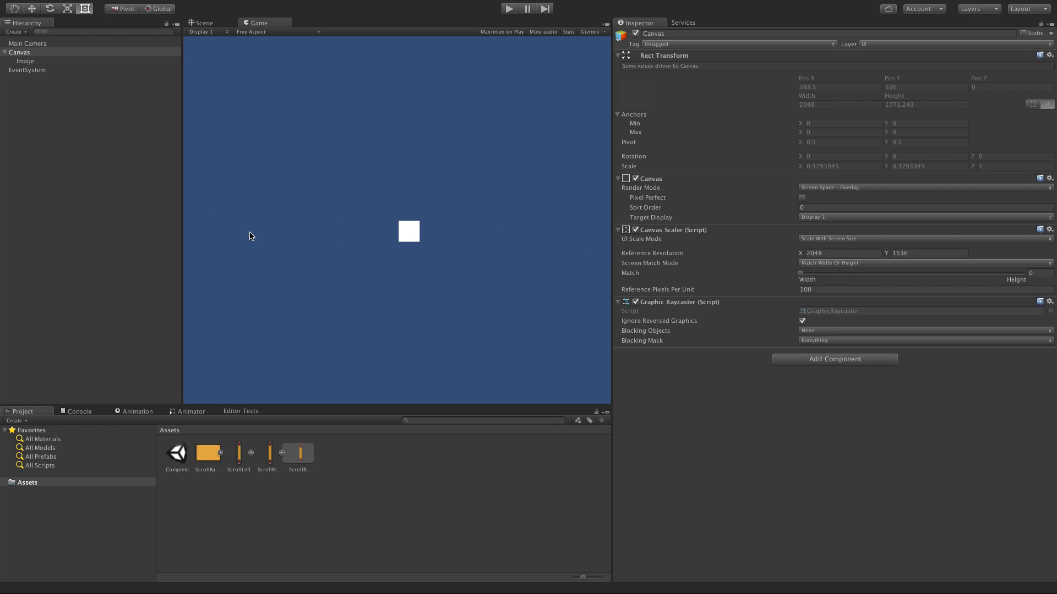
{"action": "left_click_drag", "start_coordinate": [429, 405], "coordinate": [404, 444]}
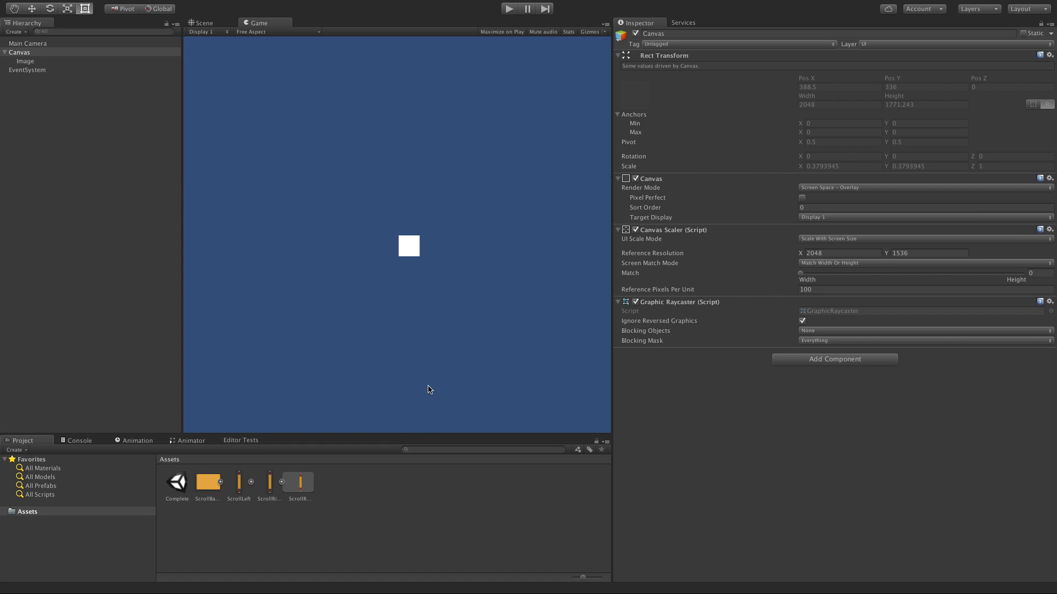
- Set the Canvas Scaler's Match value to 1 (Height) and check the image's scaling at a different Game view size
{"action": "left_click_drag", "start_coordinate": [801, 275], "coordinate": [1038, 273]}
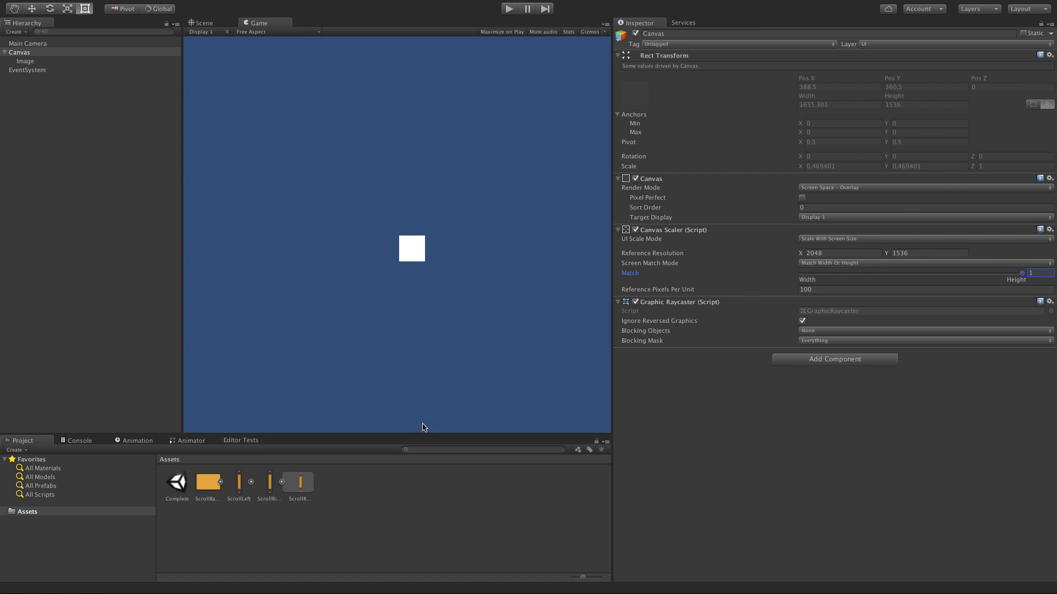
{"action": "left_click_drag", "start_coordinate": [422, 434], "coordinate": [410, 355]}
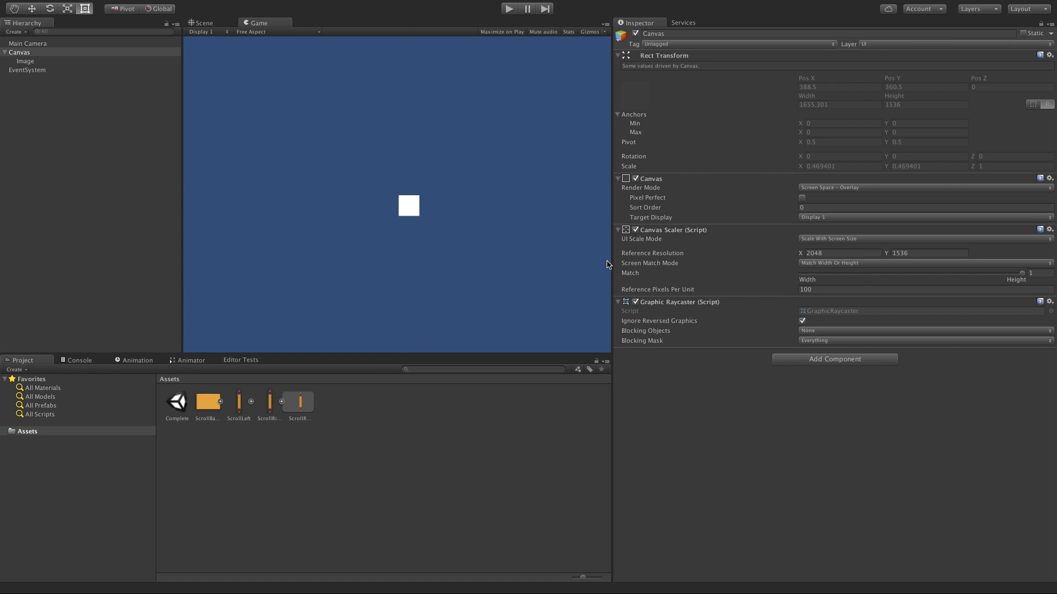
{"action": "mouse_move", "coordinate": [614, 266]}
{"action": "left_mouse_down"}
{"action": "mouse_move", "coordinate": [711, 266]}
{"action": "mouse_move", "coordinate": [551, 264]}
{"action": "mouse_move", "coordinate": [628, 267]}
{"action": "left_mouse_up"}
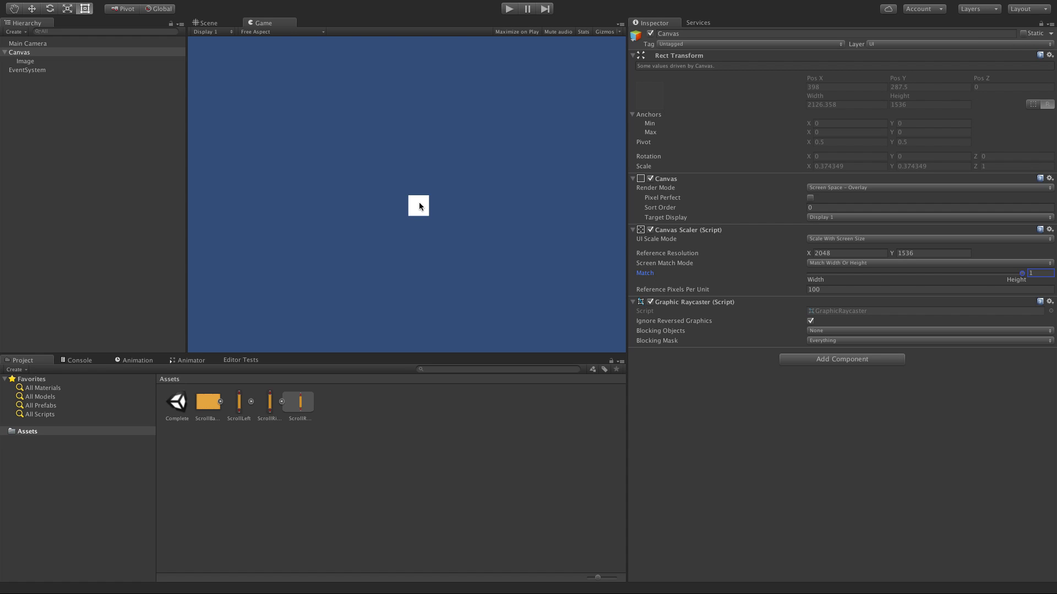
- Assign the ScrollBack sprite as the source image of the Canvas's Image object
{"action": "left_click", "coordinate": [33, 62]}
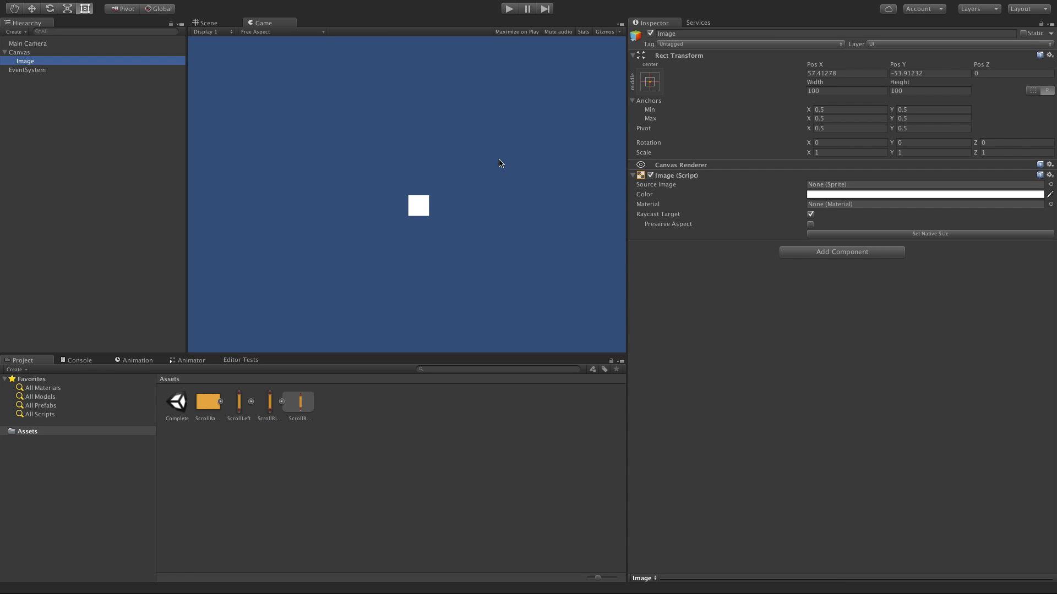
{"action": "left_click", "coordinate": [1050, 185]}
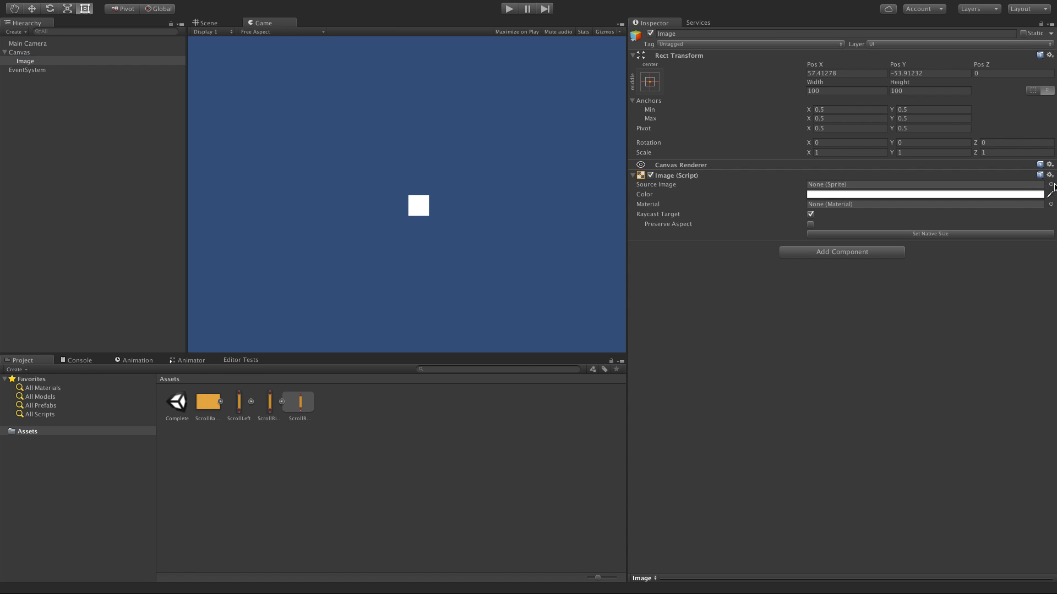
{"action": "left_click", "coordinate": [235, 304]}
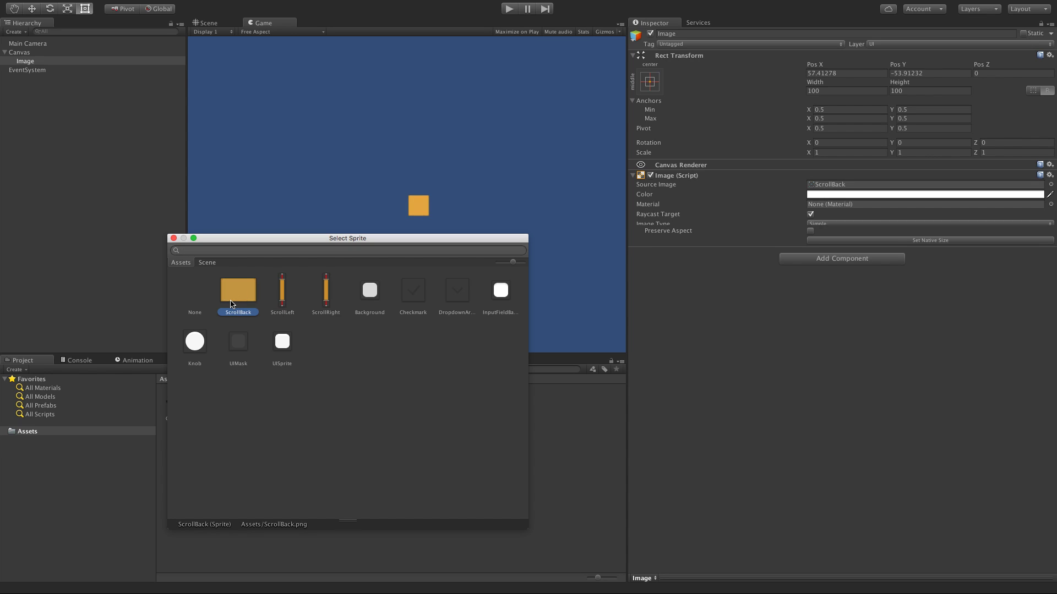
{"action": "left_click", "coordinate": [231, 292]}
{"action": "left_click", "coordinate": [231, 292]}
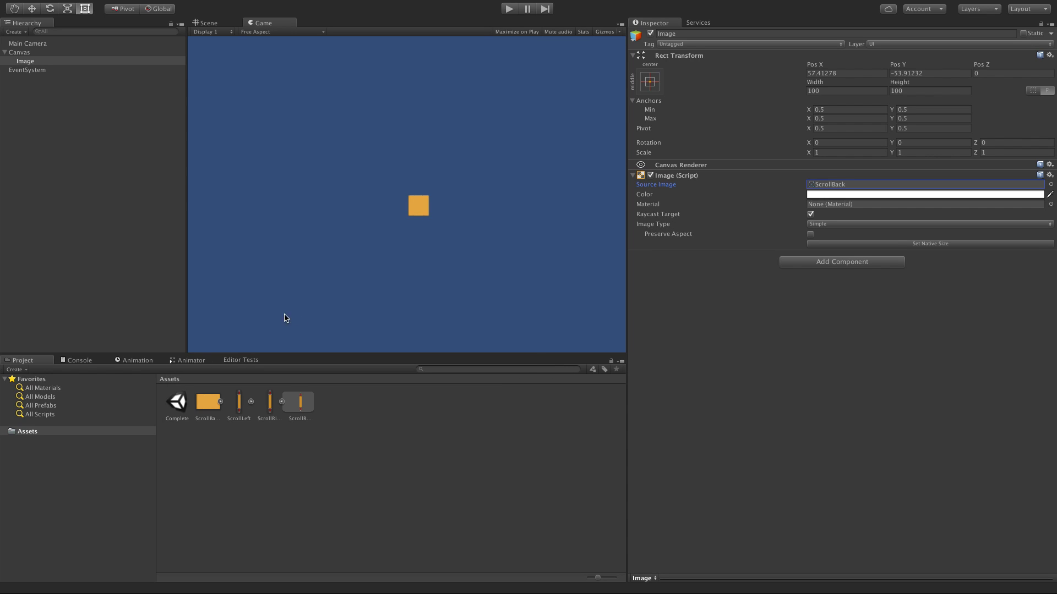
- Stretch the image's anchors in both directions with Left, Top, Right and Bottom at 0, and check it at different Game view heights
{"action": "left_click", "coordinate": [650, 82]}
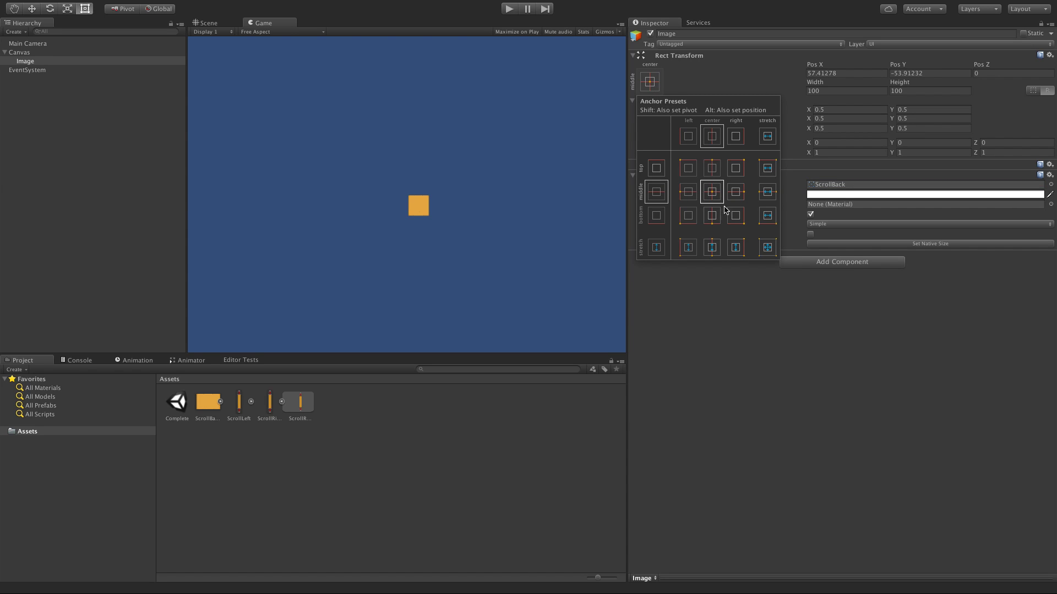
{"action": "left_click", "coordinate": [768, 253]}
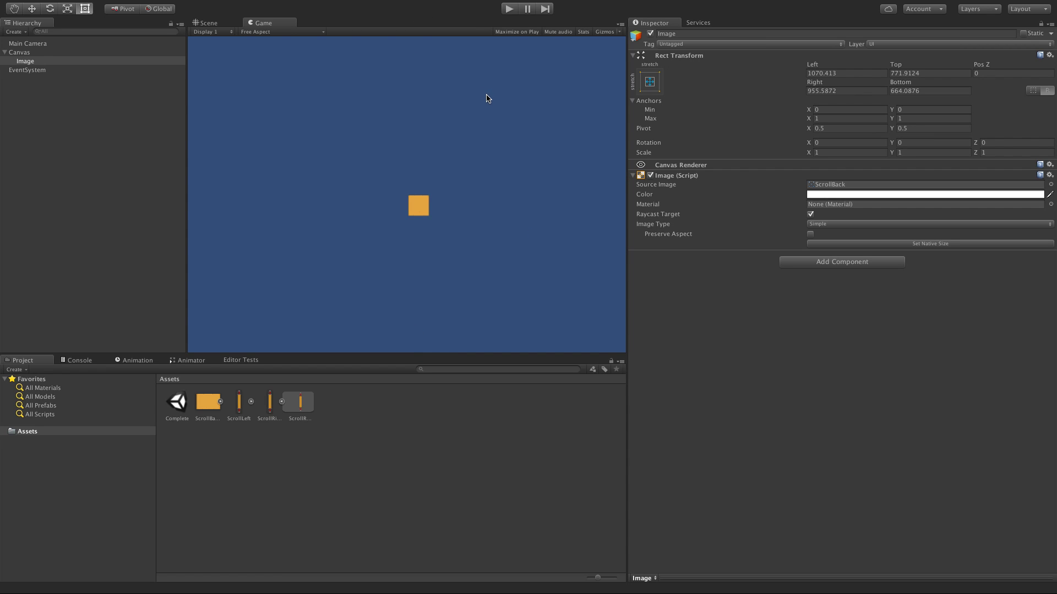
{"action": "left_click", "coordinate": [827, 74]}
{"action": "type", "text": "0"}
{"action": "key", "text": "Tab"}
{"action": "type", "text": "0"}
{"action": "key", "text": "Tab"}
{"action": "key", "text": "Tab"}
{"action": "type", "text": "0"}
{"action": "key", "text": "Tab"}
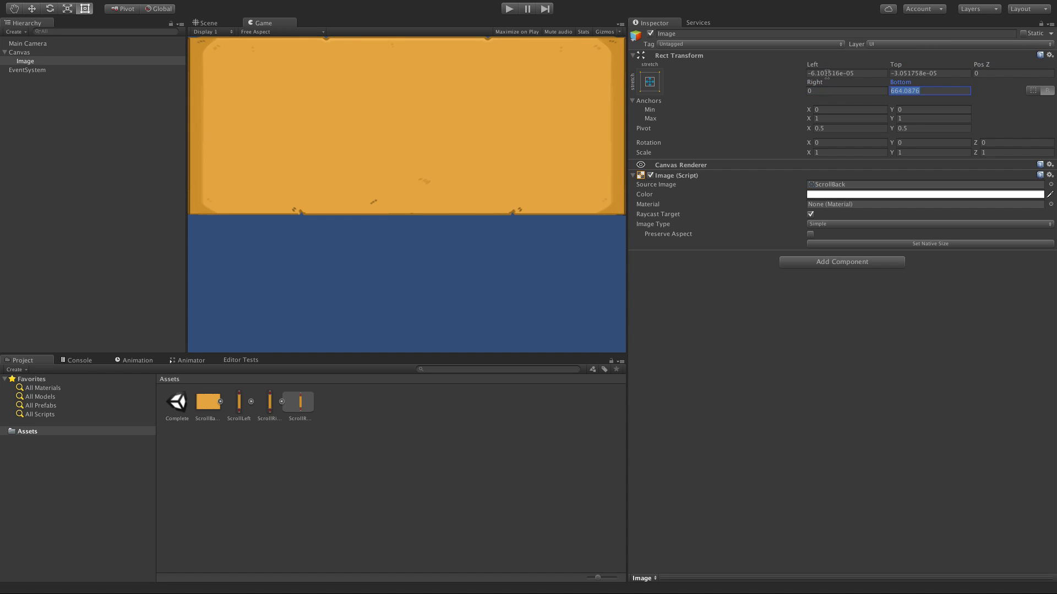
{"action": "type", "text": "0"}
{"action": "left_click_drag", "start_coordinate": [471, 354], "coordinate": [498, 225]}
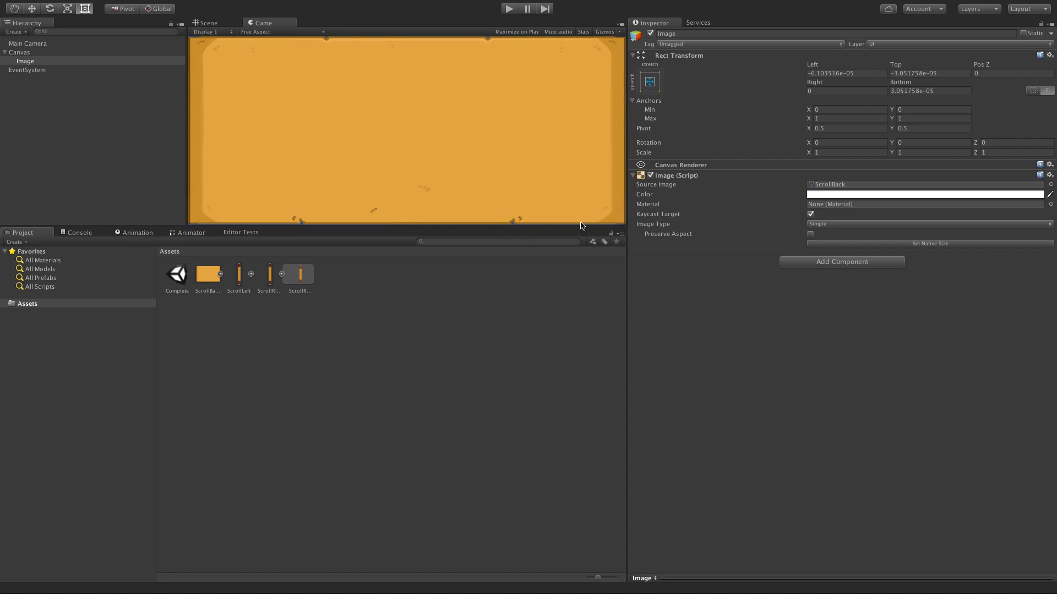
{"action": "left_click_drag", "start_coordinate": [506, 226], "coordinate": [538, 419]}
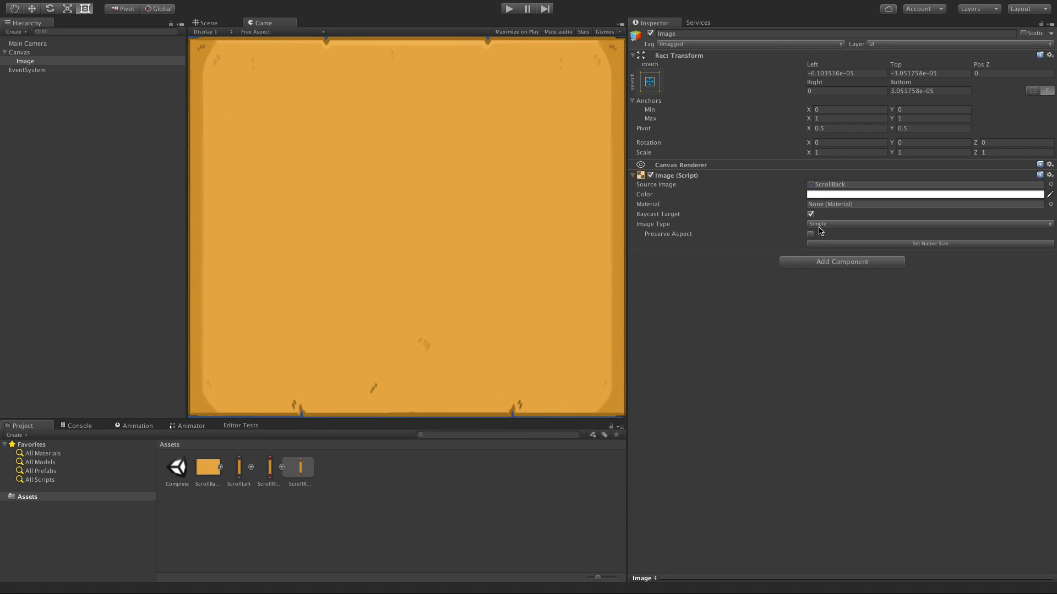
- Try an Anchors Max X of 0.5 on the scroll background image, and restore it to 1
{"action": "left_click", "coordinate": [834, 115]}
{"action": "type", "text": "0.5"}
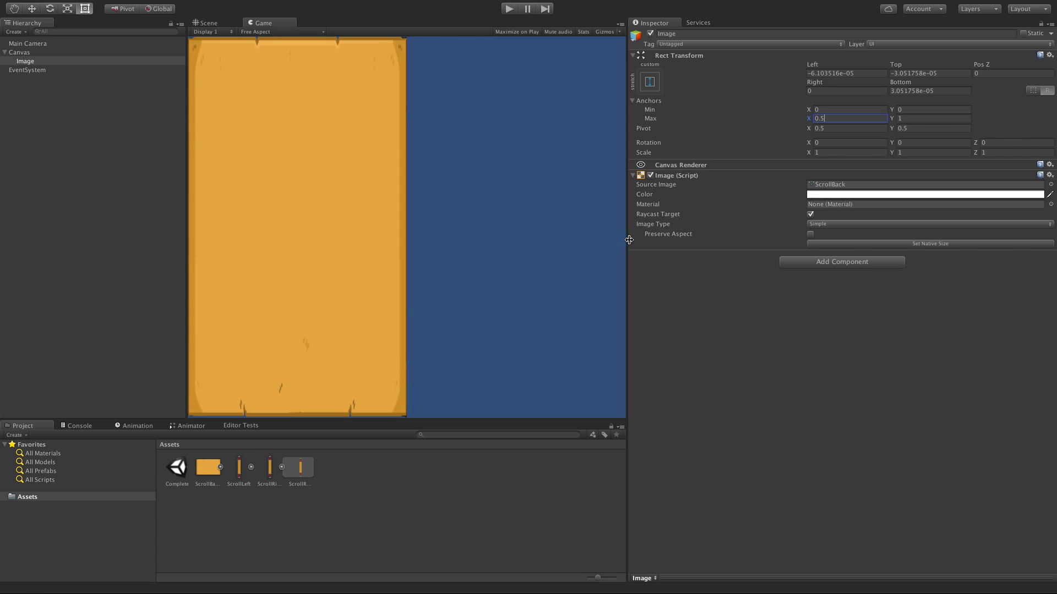
{"action": "left_click_drag", "start_coordinate": [627, 244], "coordinate": [659, 268]}
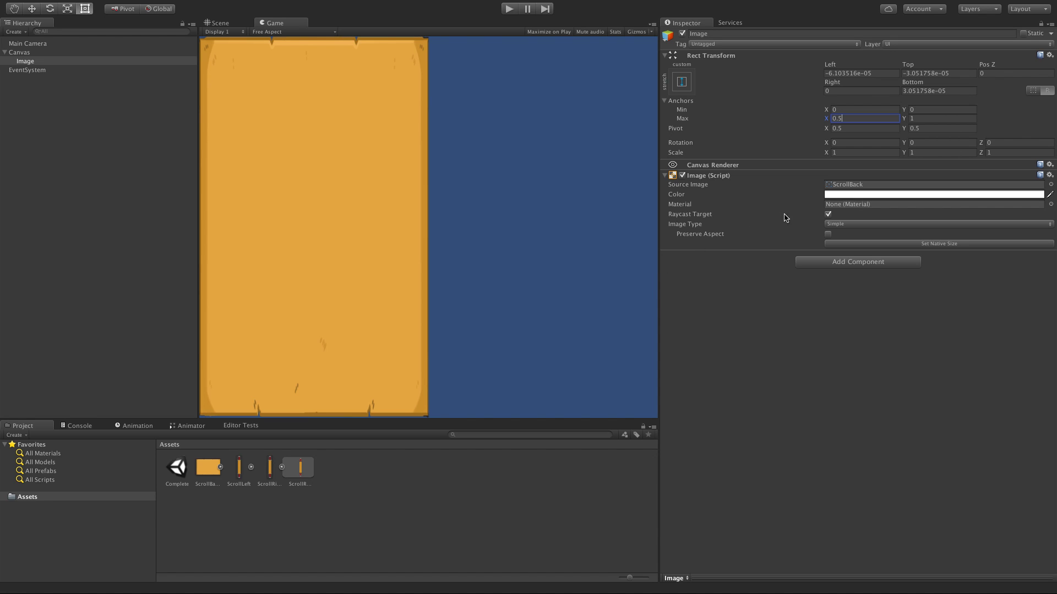
{"action": "left_click", "coordinate": [849, 116]}
{"action": "left_click_drag", "start_coordinate": [849, 117], "coordinate": [799, 125]}
{"action": "type", "text": "1"}
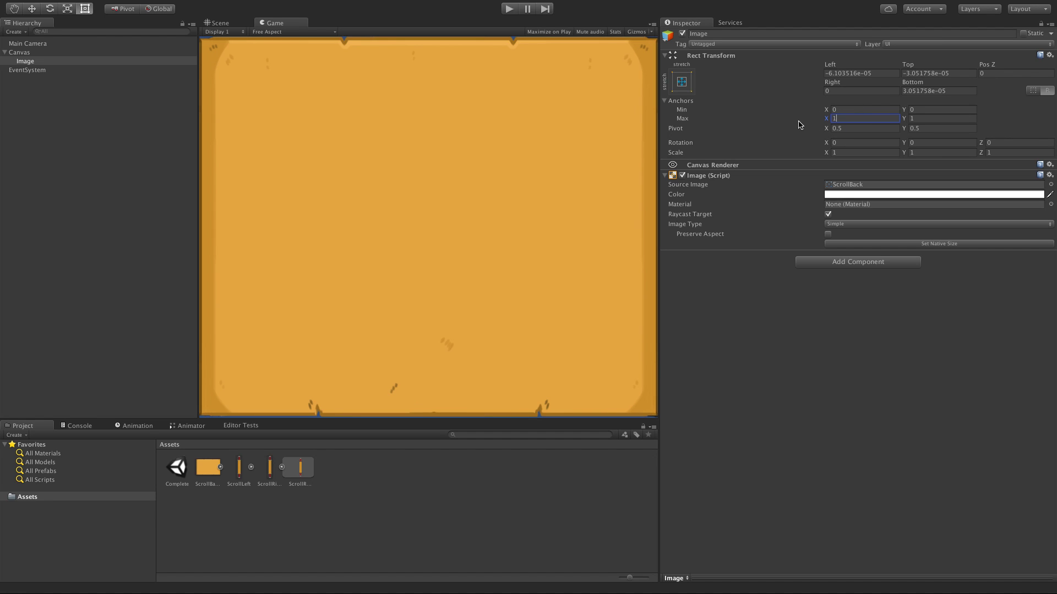
- Set the background image's Left and Right to 250 and Top and Bottom to 400, and check it at other Game view sizes
{"action": "left_click", "coordinate": [852, 71]}
{"action": "type", "text": "250"}
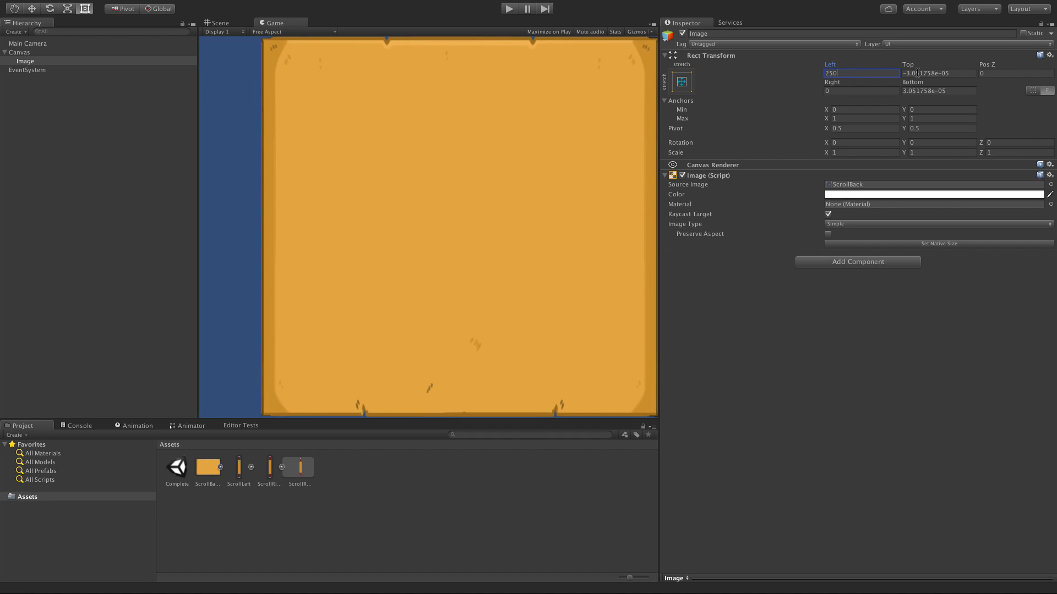
{"action": "left_click", "coordinate": [926, 71]}
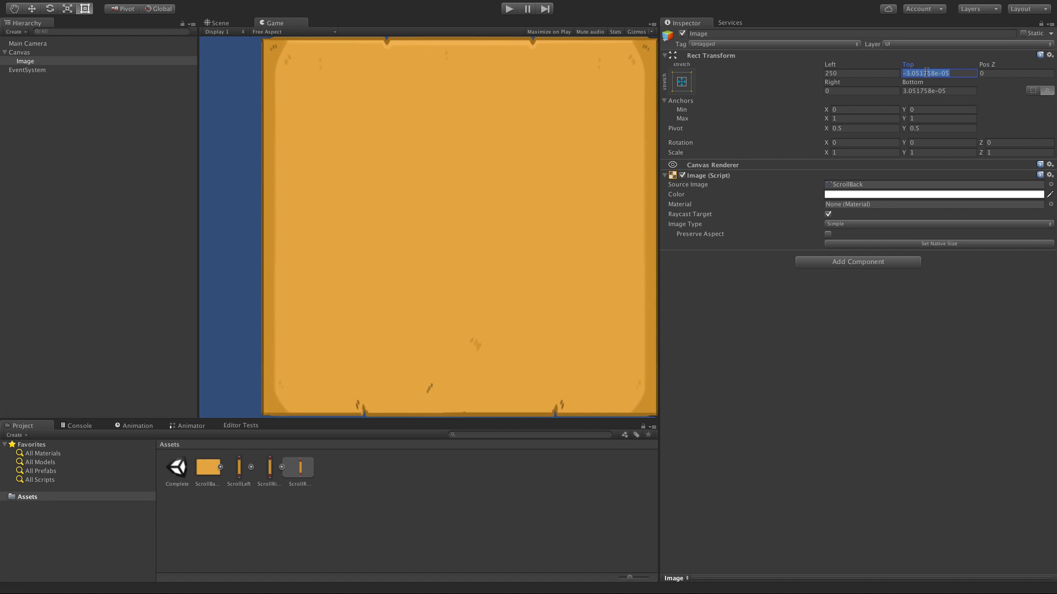
{"action": "type", "text": "450"}
{"action": "left_click", "coordinate": [834, 91]}
{"action": "type", "text": "250"}
{"action": "left_click", "coordinate": [907, 90]}
{"action": "type", "text": "400"}
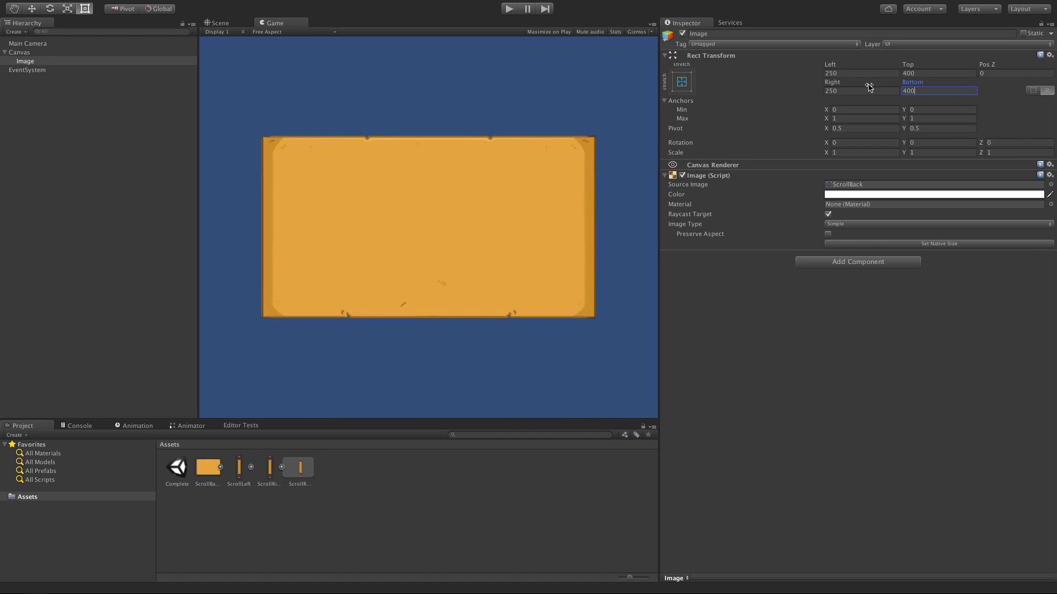
{"action": "left_click_drag", "start_coordinate": [276, 418], "coordinate": [302, 237]}
{"action": "left_click_drag", "start_coordinate": [347, 275], "coordinate": [318, 412]}
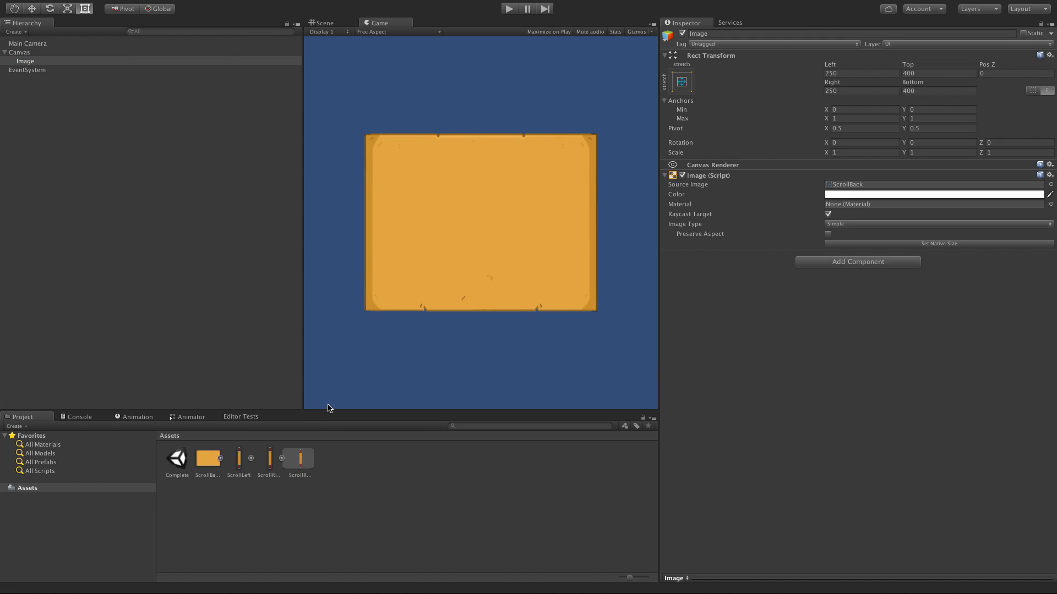
- Add a UI Image as a child of the background image and set its Anchors Min X and Max X to 0
{"action": "right_click", "coordinate": [24, 62]}
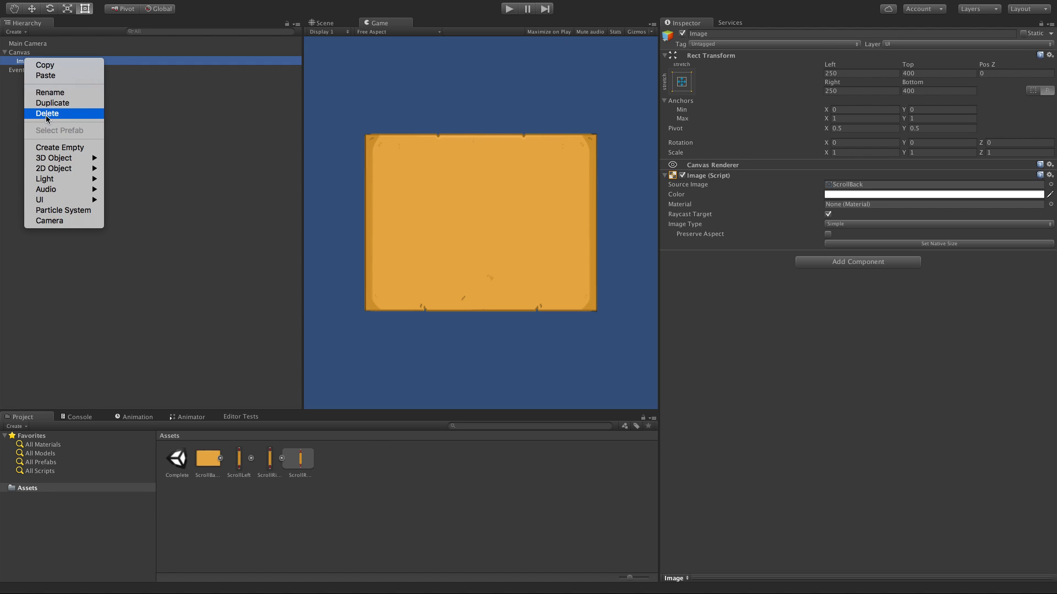
{"action": "mouse_move", "coordinate": [56, 203]}
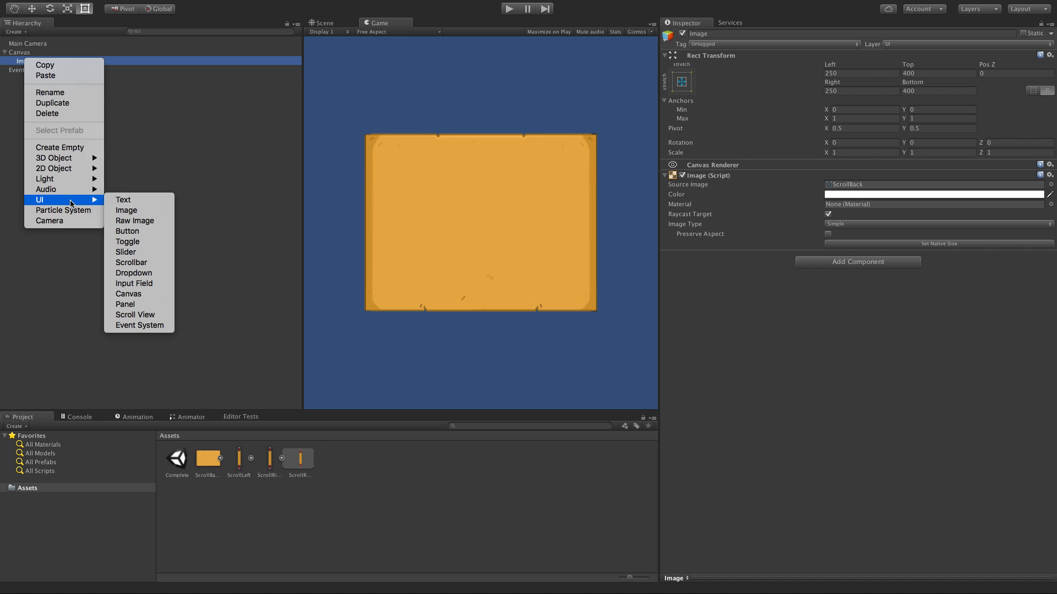
{"action": "left_click", "coordinate": [126, 211]}
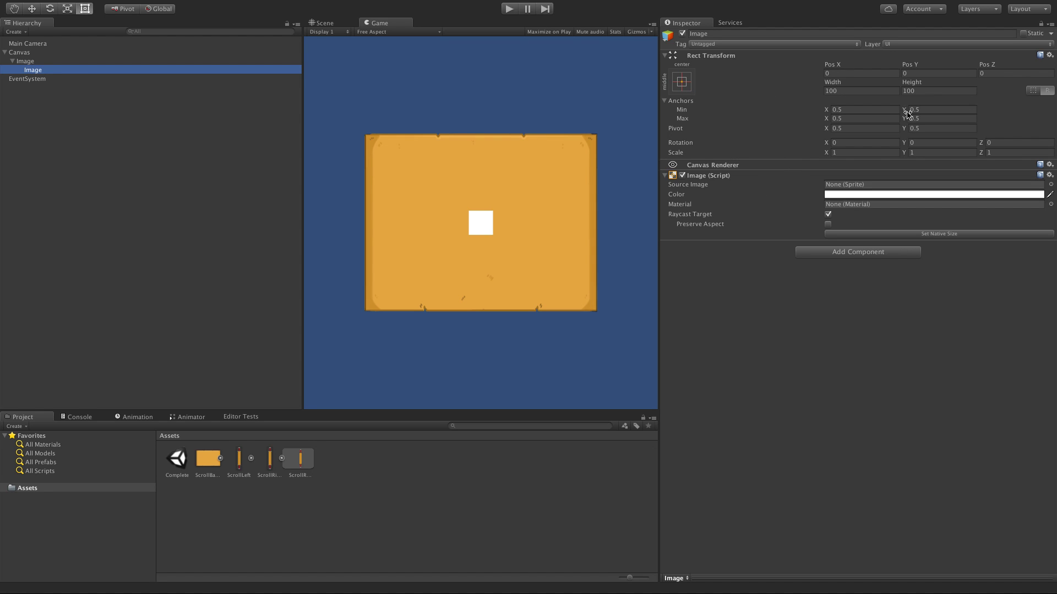
{"action": "left_click", "coordinate": [881, 111]}
{"action": "type", "text": "0"}
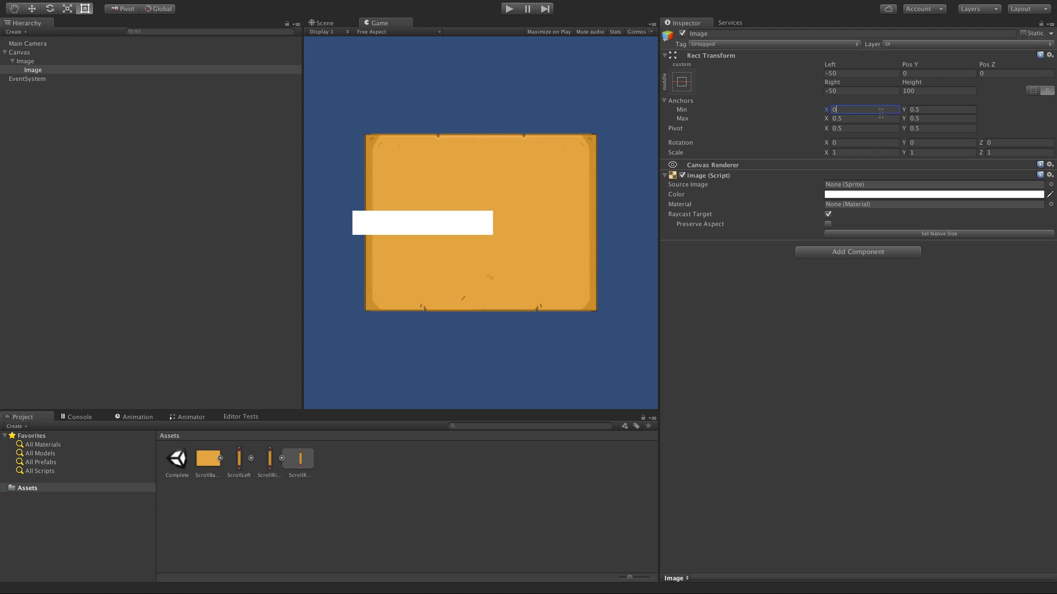
{"action": "left_click", "coordinate": [843, 118]}
{"action": "type", "text": "0"}
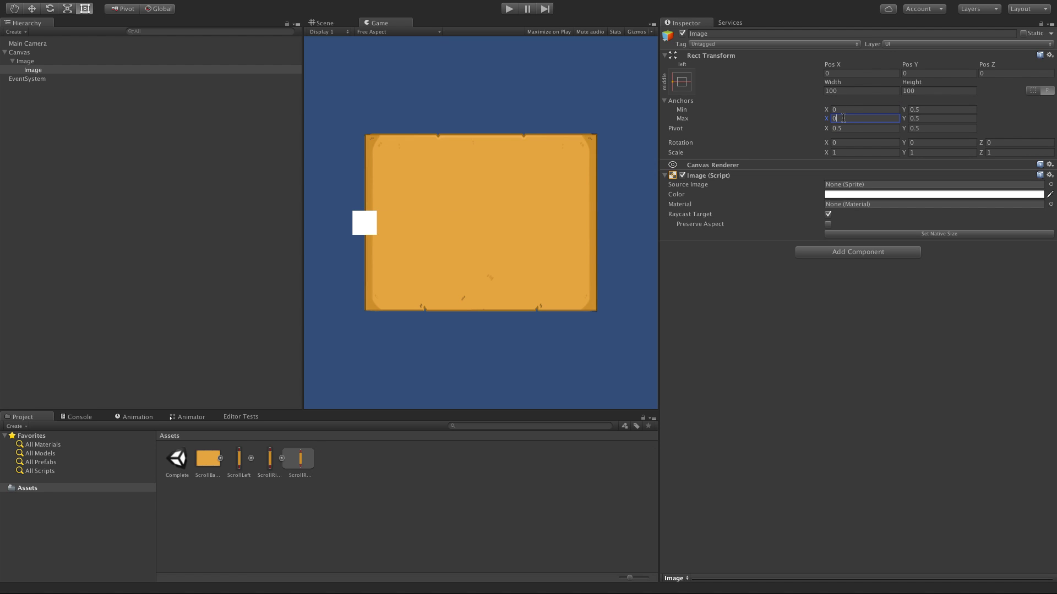
- Set the child image's width to 270 and assign ScrollLeft as its source image
{"action": "left_click", "coordinate": [829, 91]}
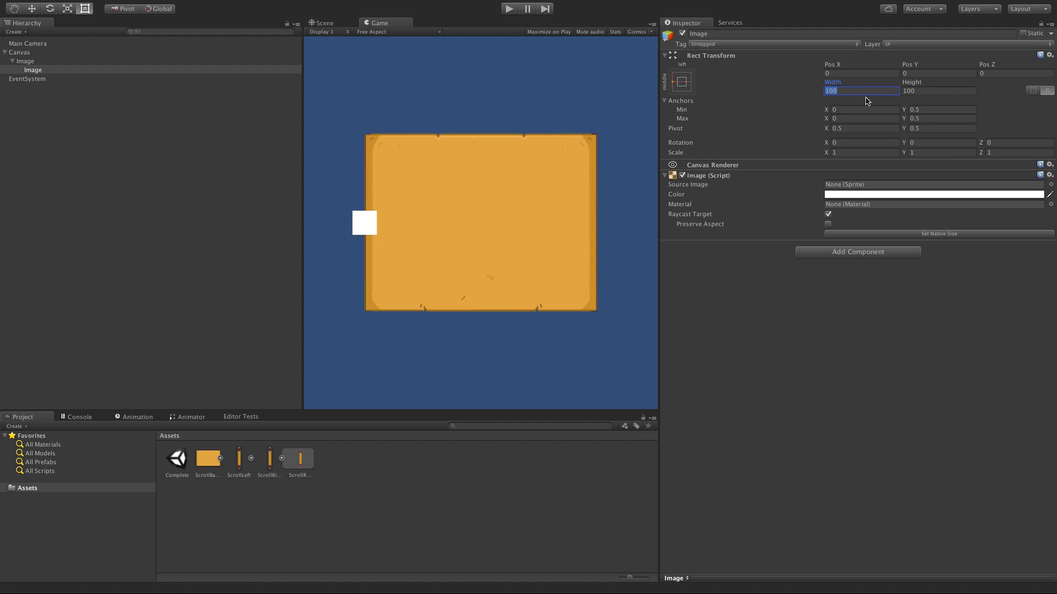
{"action": "type", "text": "270"}
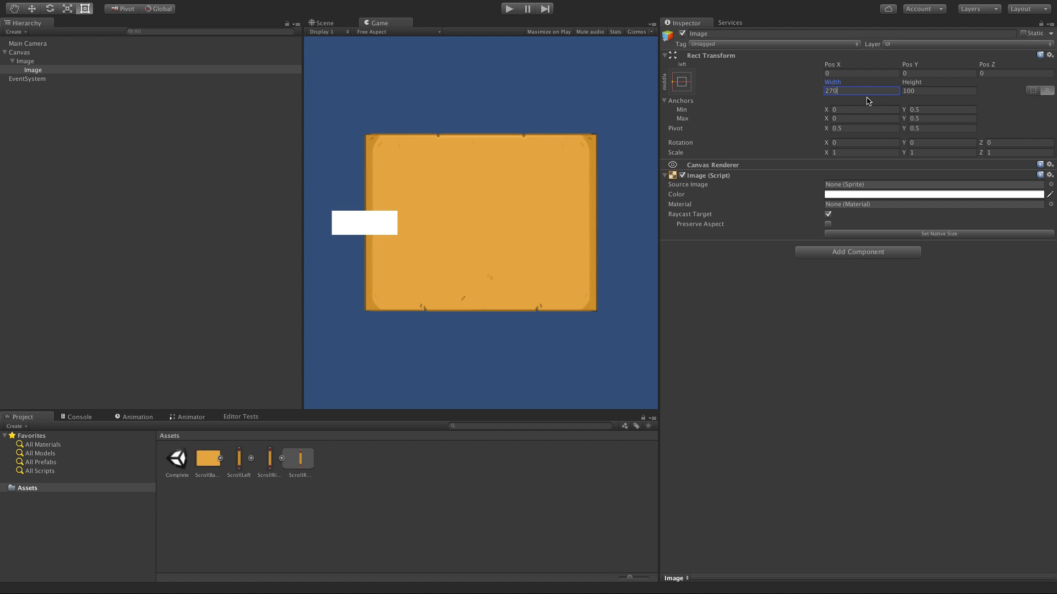
{"action": "left_click", "coordinate": [1050, 185]}
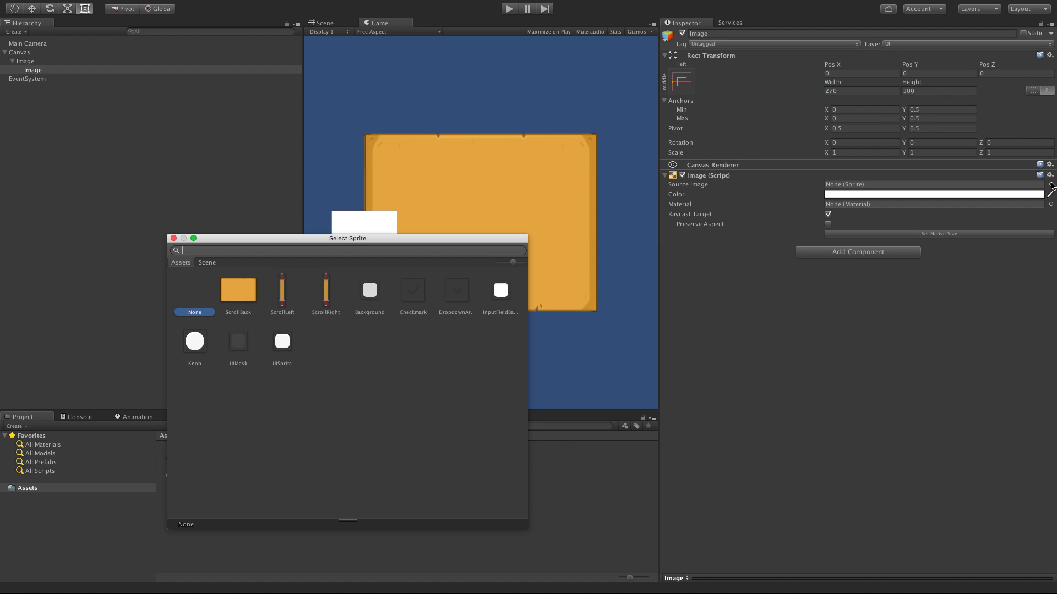
{"action": "left_click", "coordinate": [282, 302]}
{"action": "left_click", "coordinate": [282, 302]}
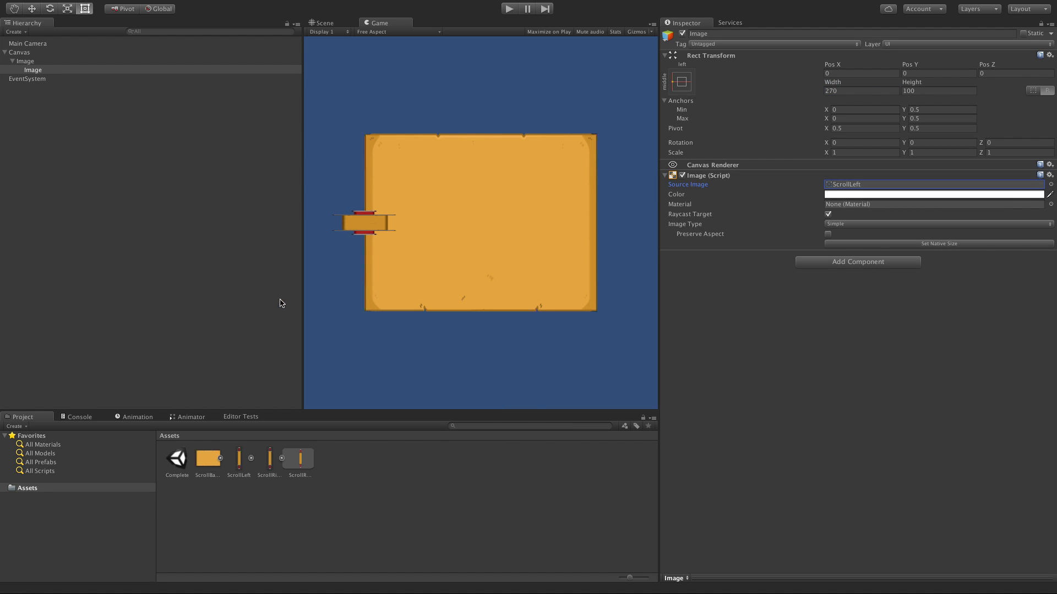
- Try a height of 1536 on the ScrollLeft image, and settle on 1450
{"action": "left_click", "coordinate": [921, 91]}
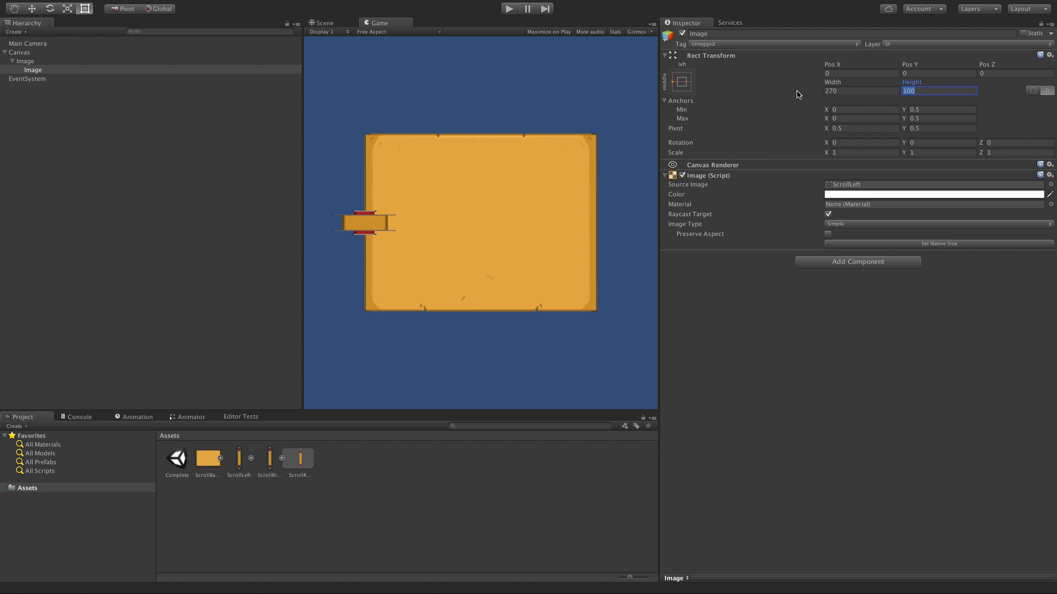
{"action": "type", "text": "1536"}
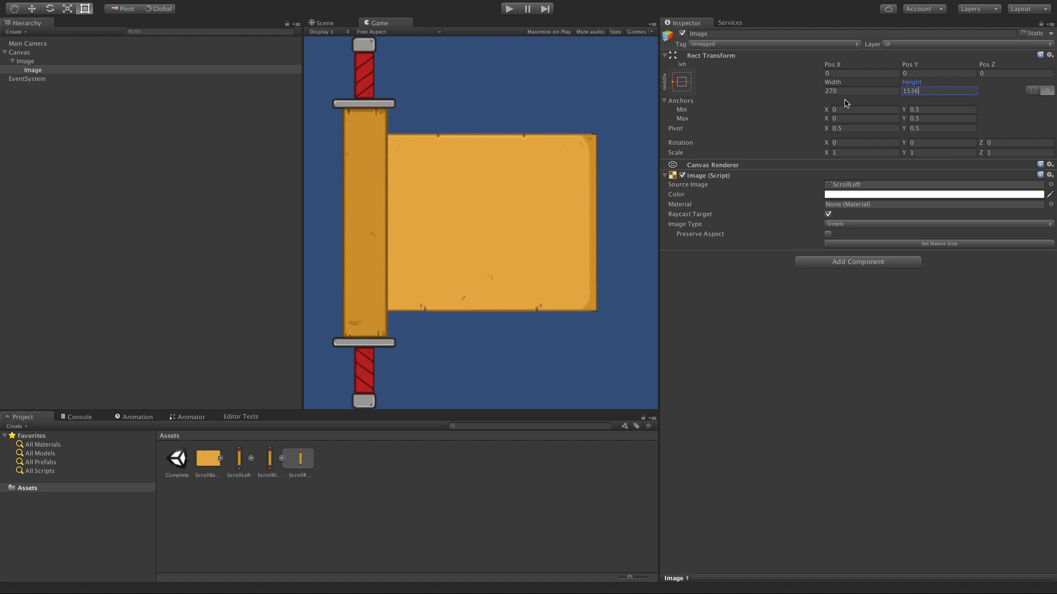
{"action": "key", "text": "Return"}
{"action": "type", "text": "1450"}
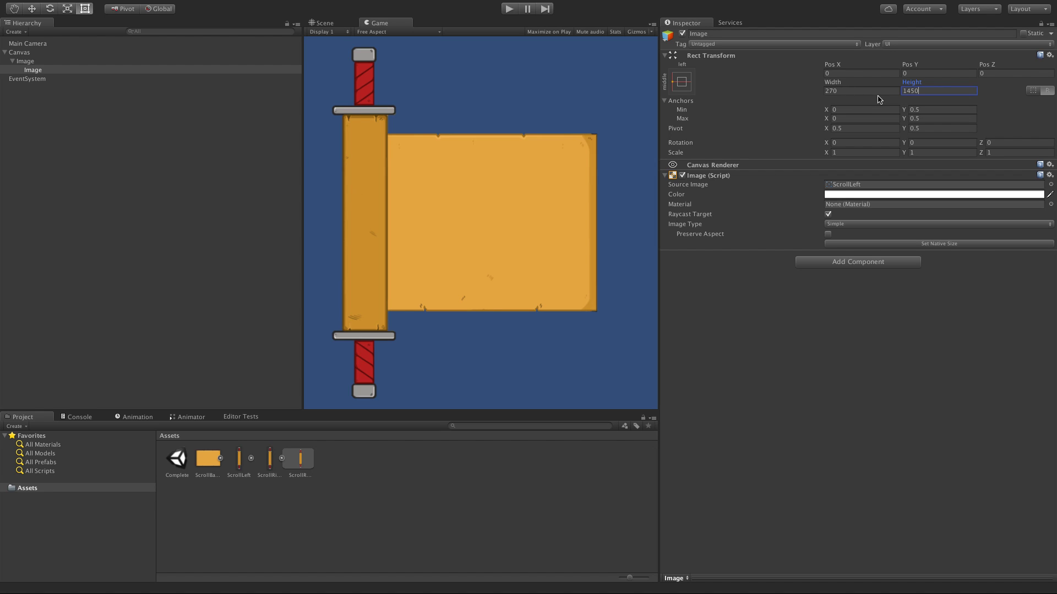
- Duplicate the ScrollLeft image and set the copy's Anchors Min X and Max X to 1
{"action": "left_click", "coordinate": [33, 71]}
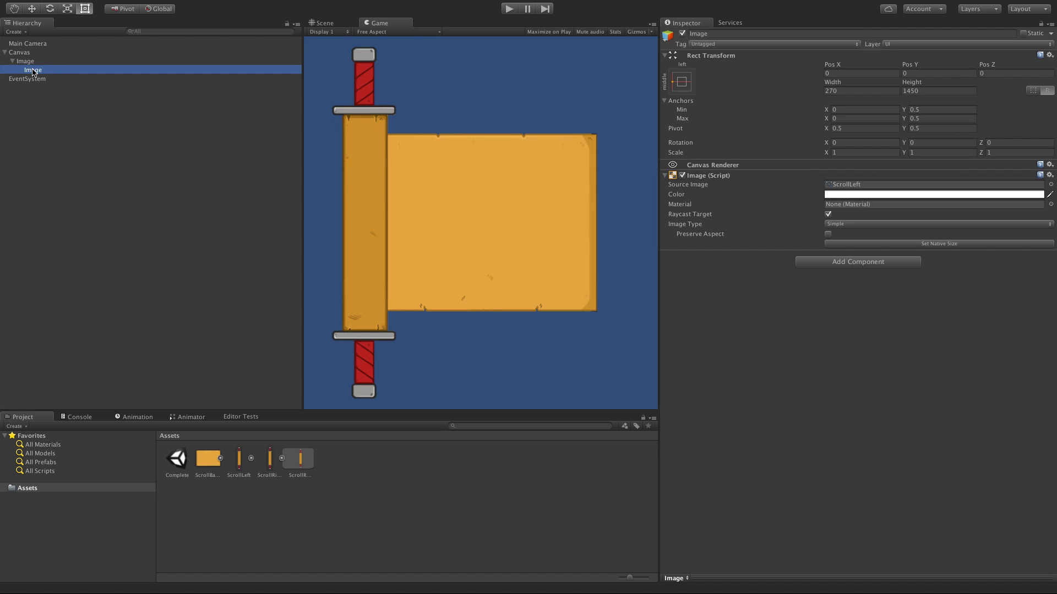
{"action": "key", "text": "ctrl+d"}
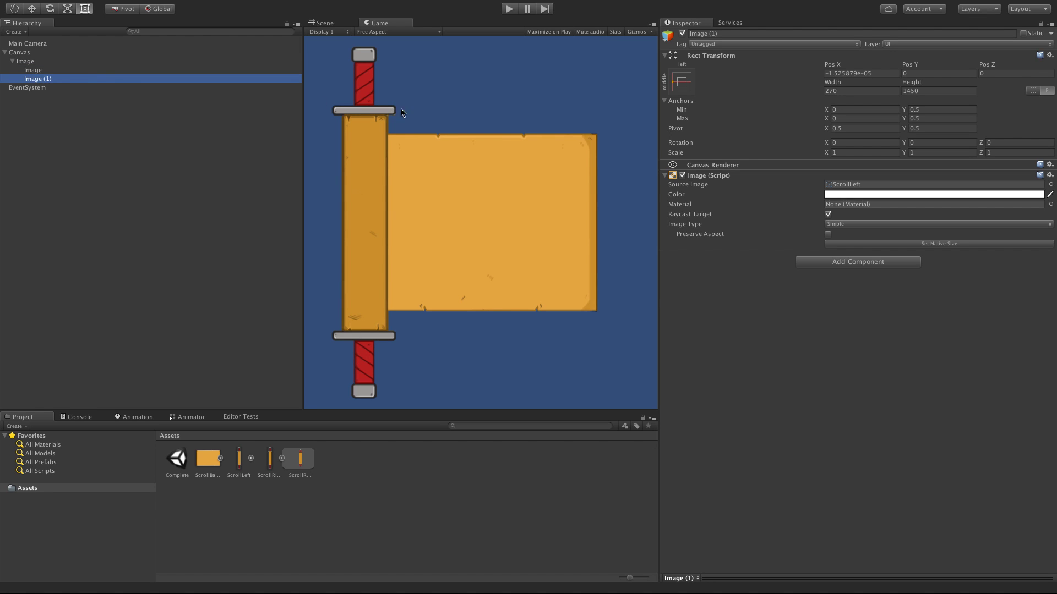
{"action": "left_click", "coordinate": [681, 83]}
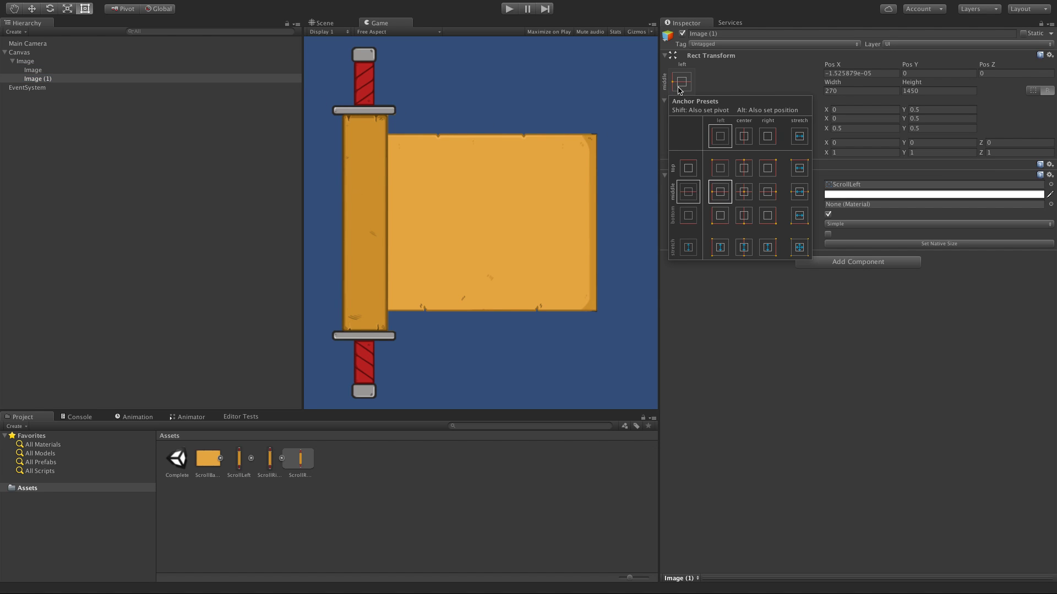
{"action": "left_click", "coordinate": [763, 86]}
{"action": "left_click", "coordinate": [850, 113]}
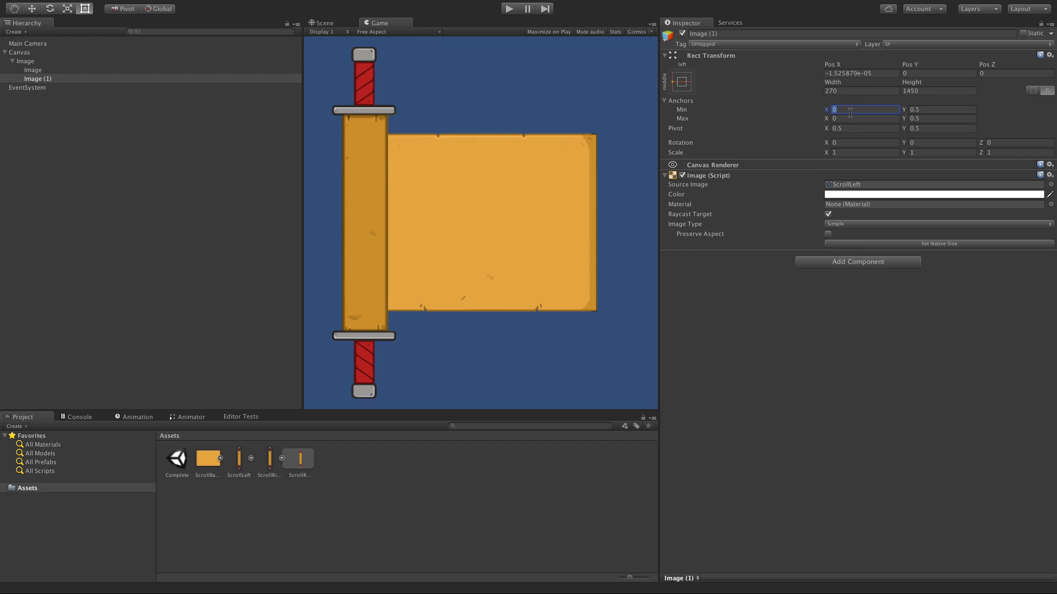
{"action": "type", "text": "1"}
{"action": "left_click", "coordinate": [848, 118]}
{"action": "type", "text": "1"}
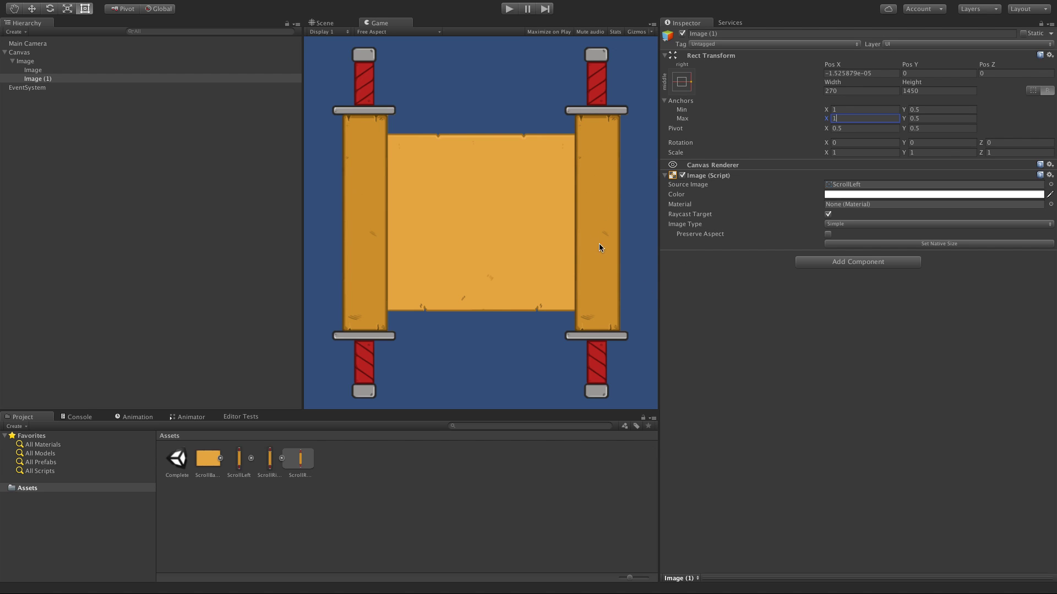
- Resize the Game view's width and height to examine how the complete scroll adapts to different aspect ratios
{"action": "left_click", "coordinate": [600, 147]}
{"action": "left_click_drag", "start_coordinate": [461, 412], "coordinate": [452, 207]}
{"action": "left_click_drag", "start_coordinate": [304, 190], "coordinate": [375, 208]}
{"action": "left_click_drag", "start_coordinate": [441, 209], "coordinate": [391, 402]}
{"action": "left_click_drag", "start_coordinate": [374, 352], "coordinate": [173, 342]}
{"action": "left_click_drag", "start_coordinate": [406, 405], "coordinate": [418, 299]}
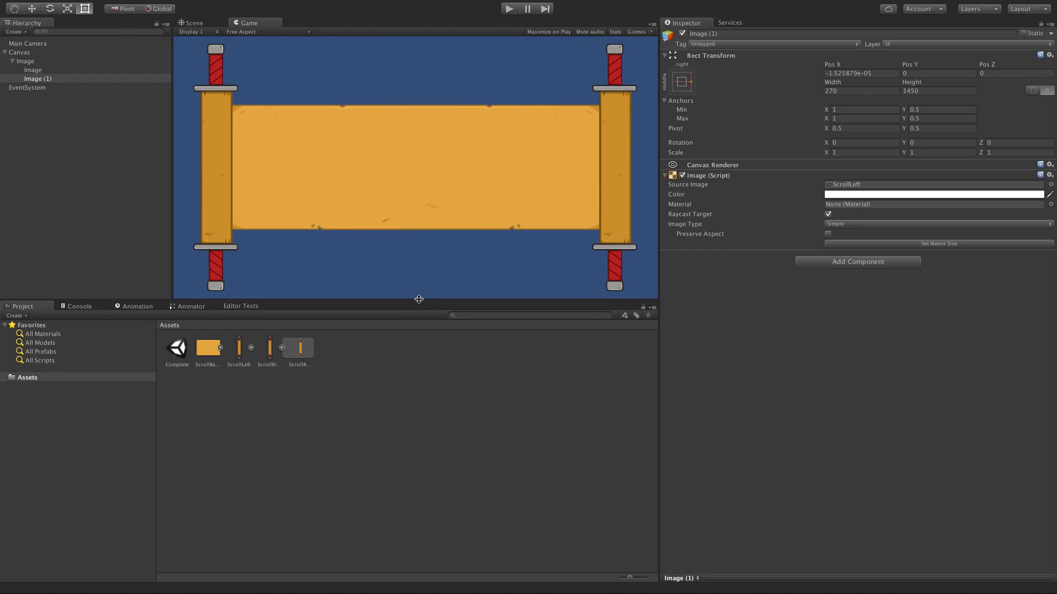